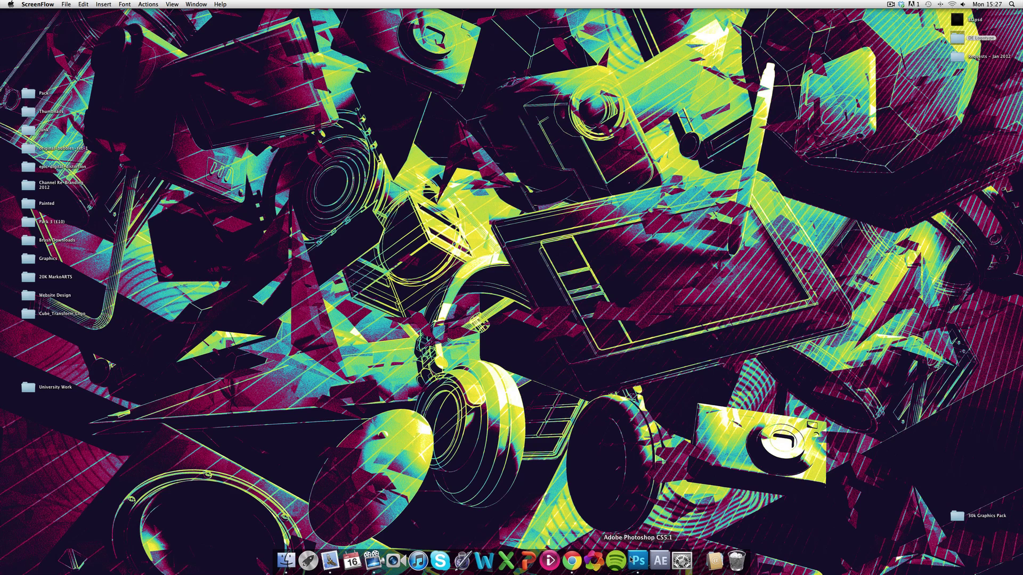
Switch to Photoshop CS5.1, where the Statue of Liberty photo DSC_0132.JPG is open
left_click(638, 561)
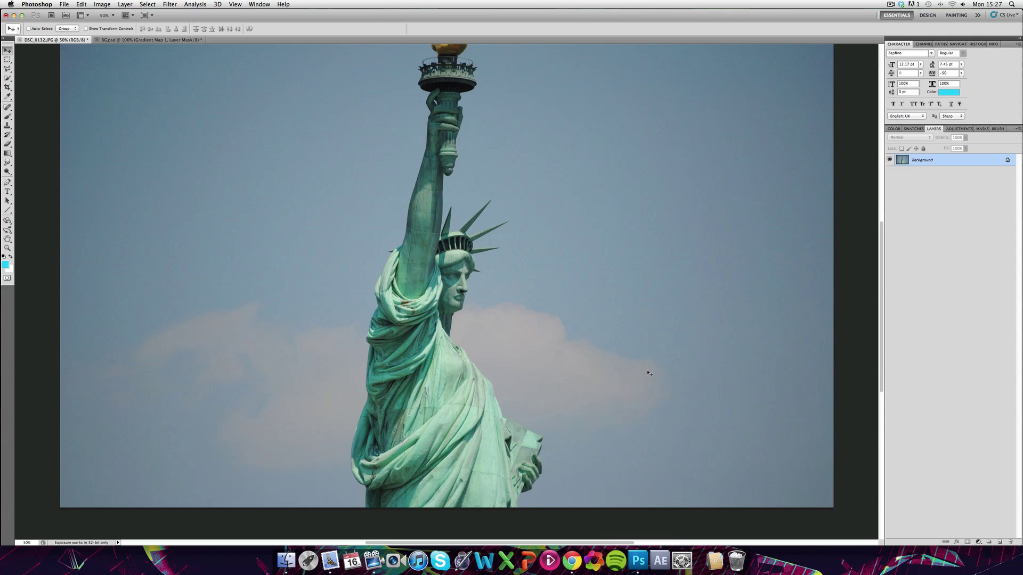
Reset default colours and duplicate the Background into Layer 1, blended Overlay at 80% opacity
left_click(4, 257)
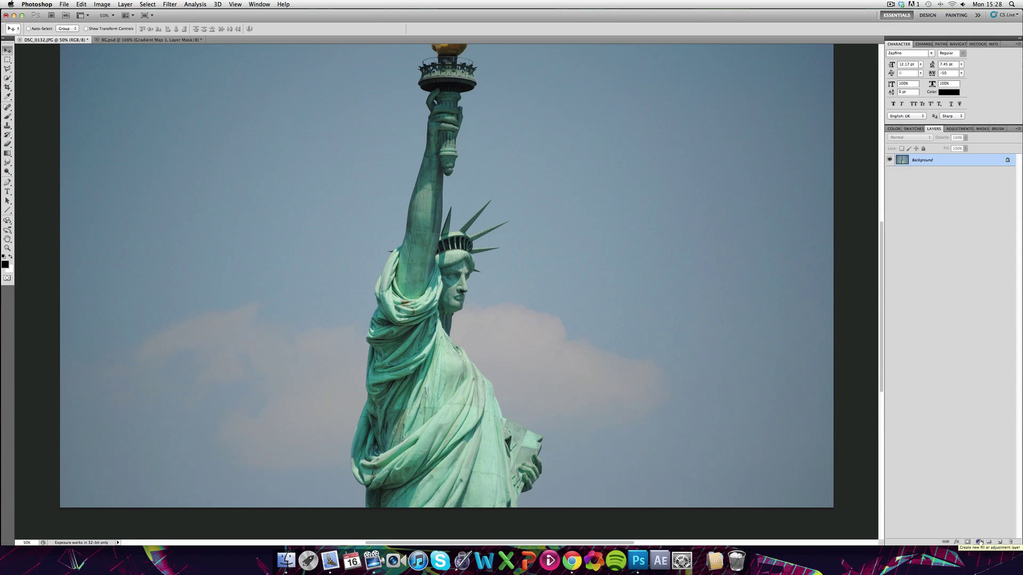
key("super+j")
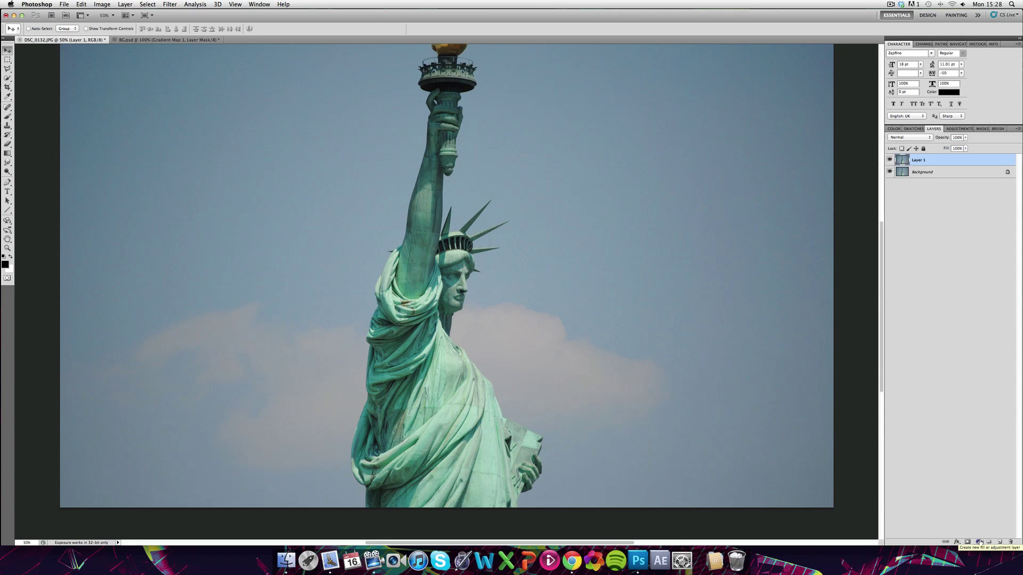
left_click(920, 137)
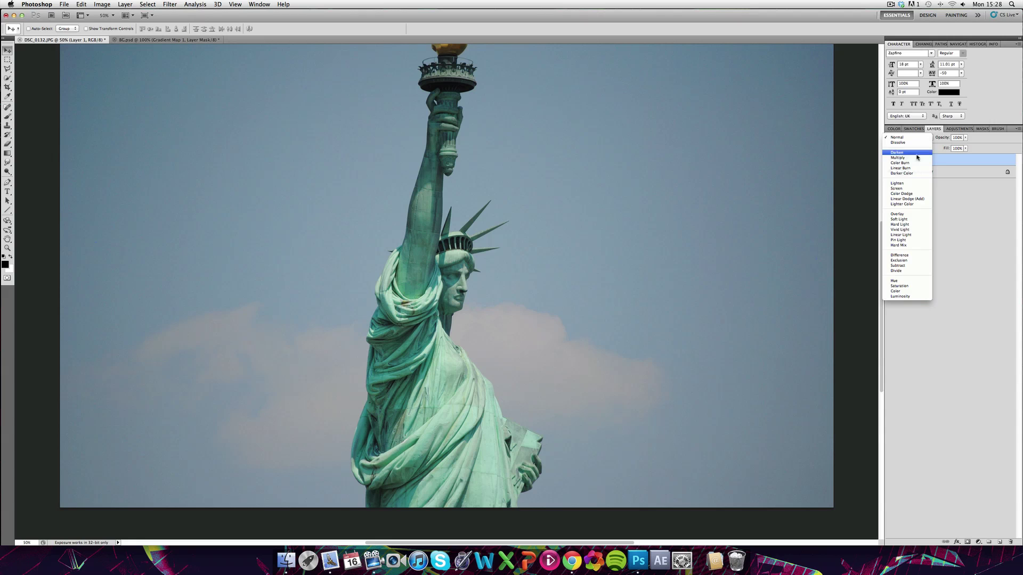
left_click(907, 214)
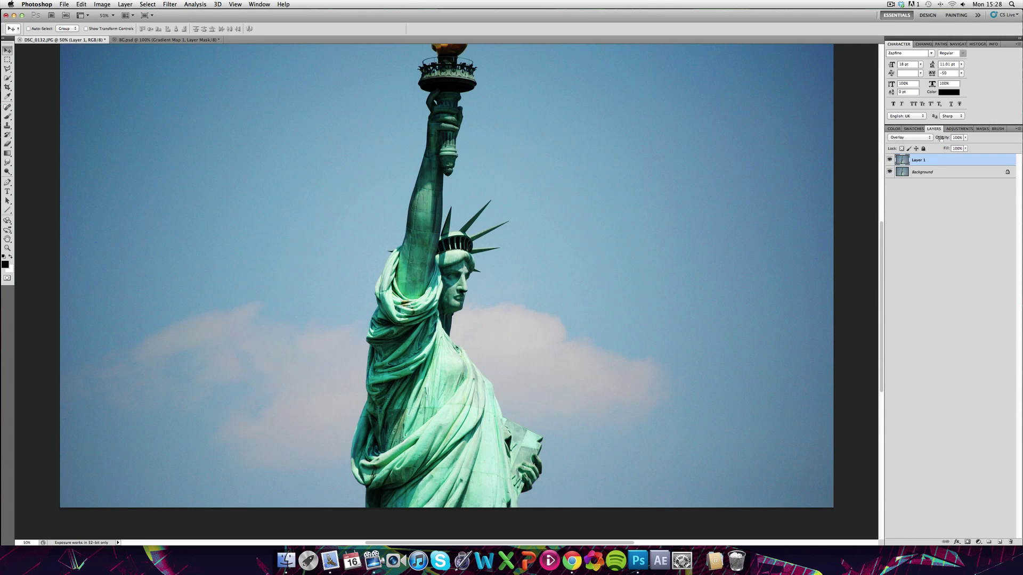
left_click_drag(941, 137, 930, 140)
Try Soft Light at 100%, then settle Layer 1 on Overlay at about 65% opacity
left_click(927, 140)
left_click(931, 144)
left_click_drag(939, 142, 945, 139)
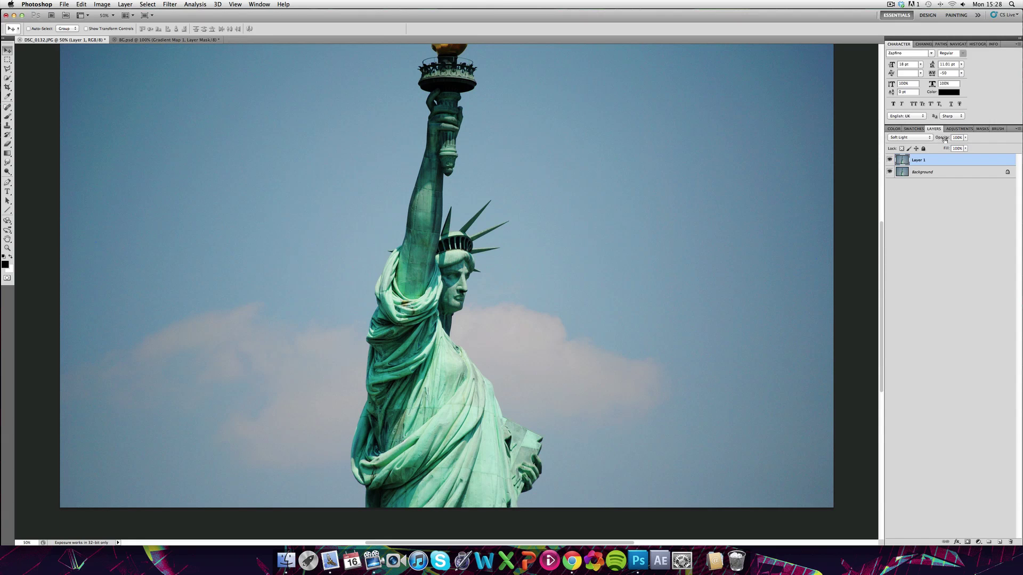
left_click(916, 138)
left_click(917, 138)
left_click(917, 138)
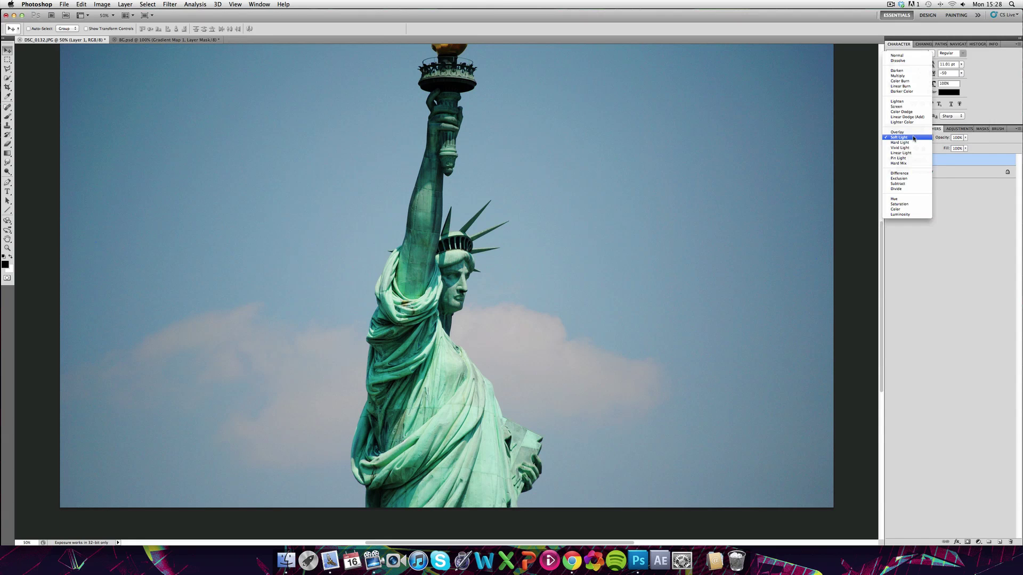
left_click(915, 132)
left_click_drag(944, 140, 926, 141)
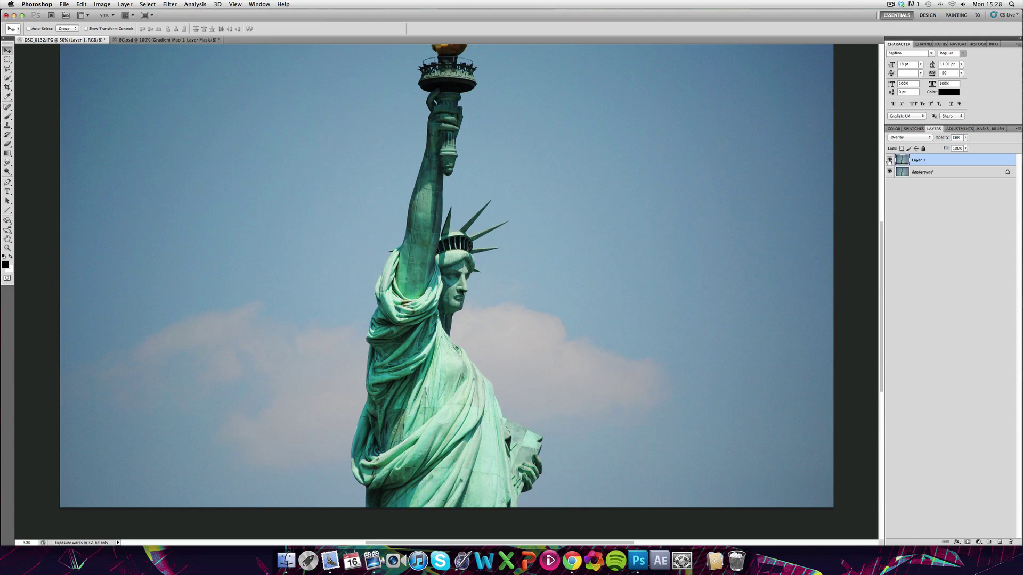
left_click(889, 159)
left_click(889, 160)
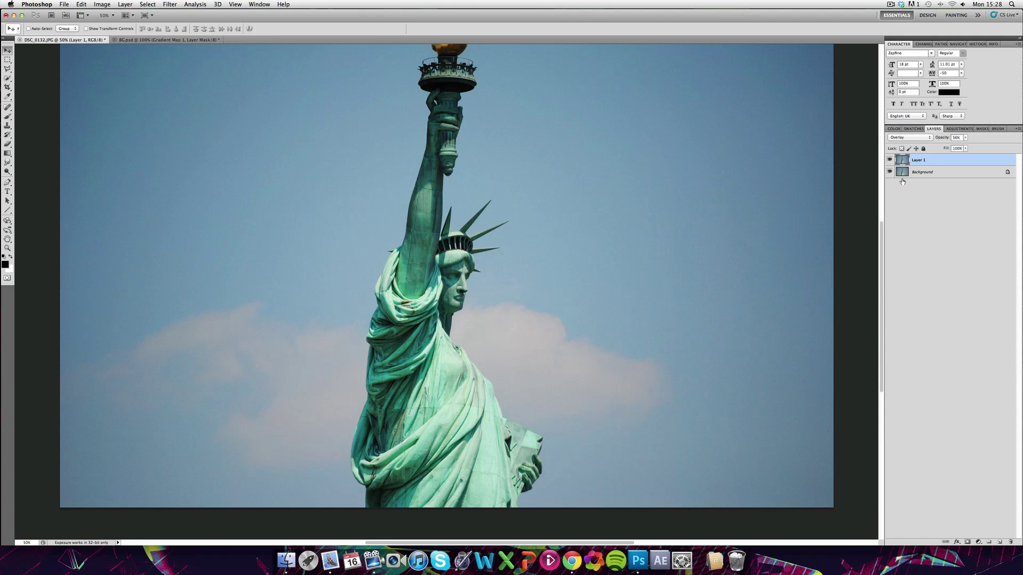
Add a Levels adjustment layer and lift its output black level to brighten the shadows
left_click(979, 543)
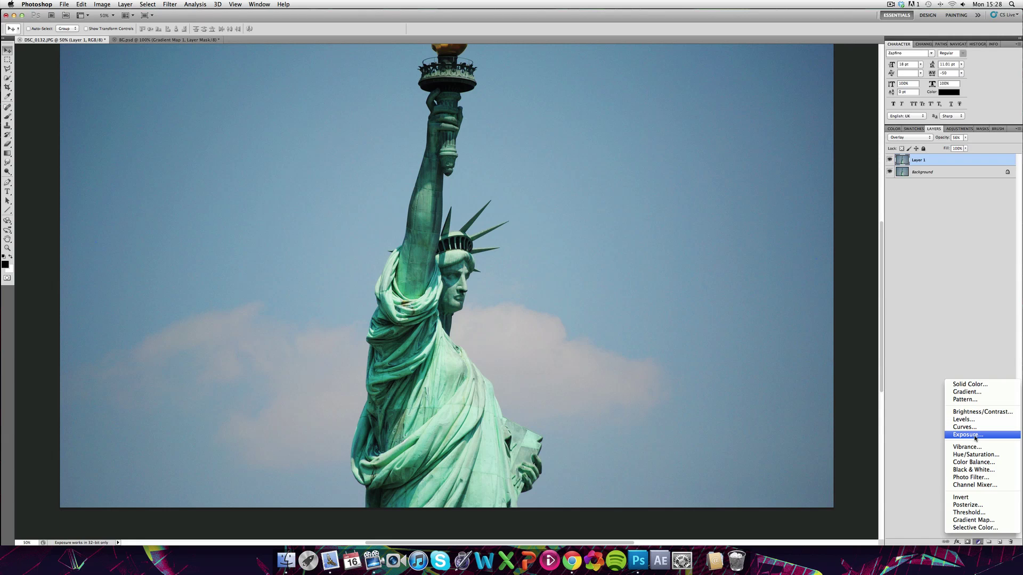
left_click(964, 419)
left_click_drag(953, 219, 1013, 223)
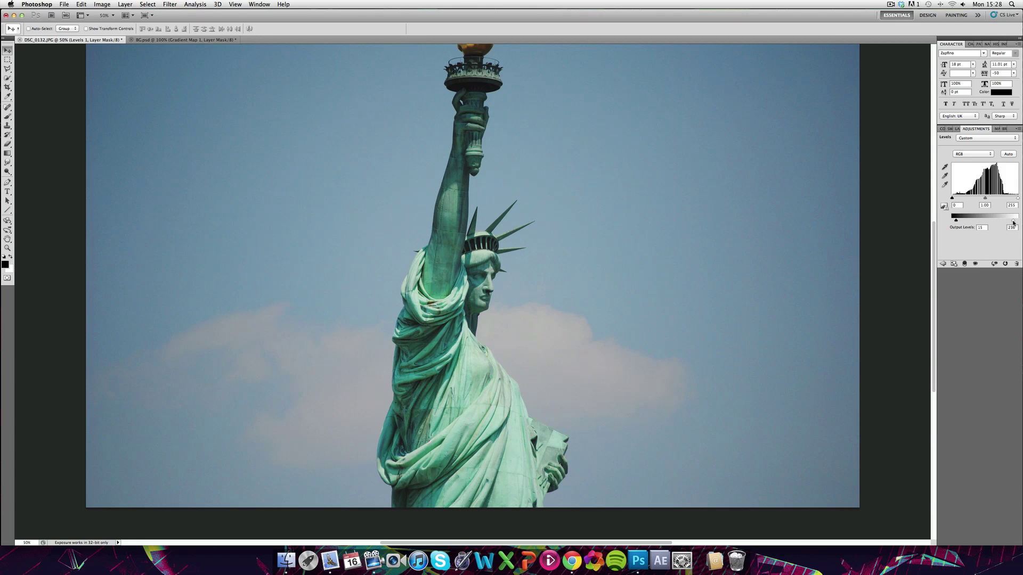
Delete the Levels 1 adjustment layer and the Overlay copy Layer 1
left_click(957, 129)
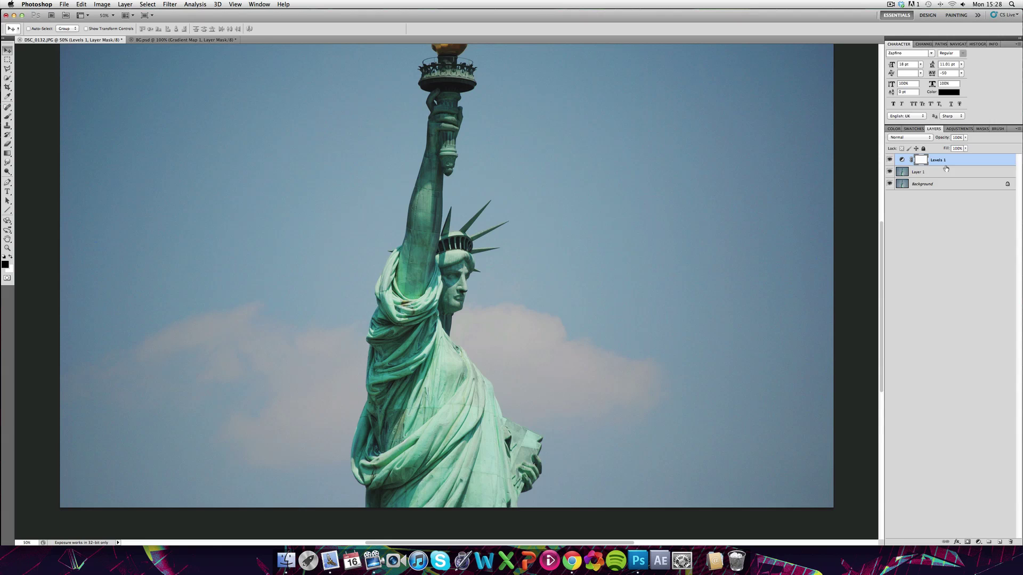
key("Delete")
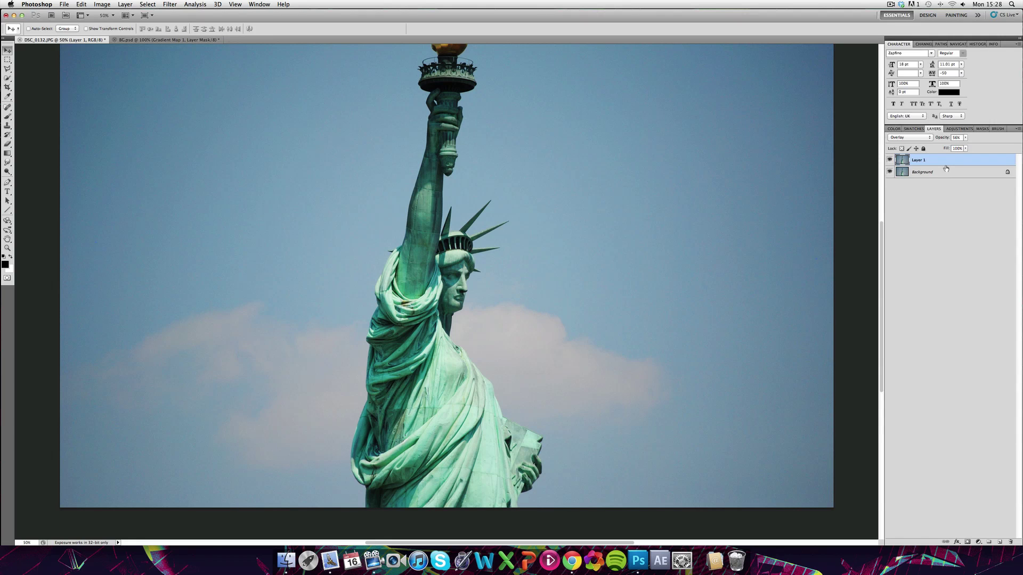
key("Delete")
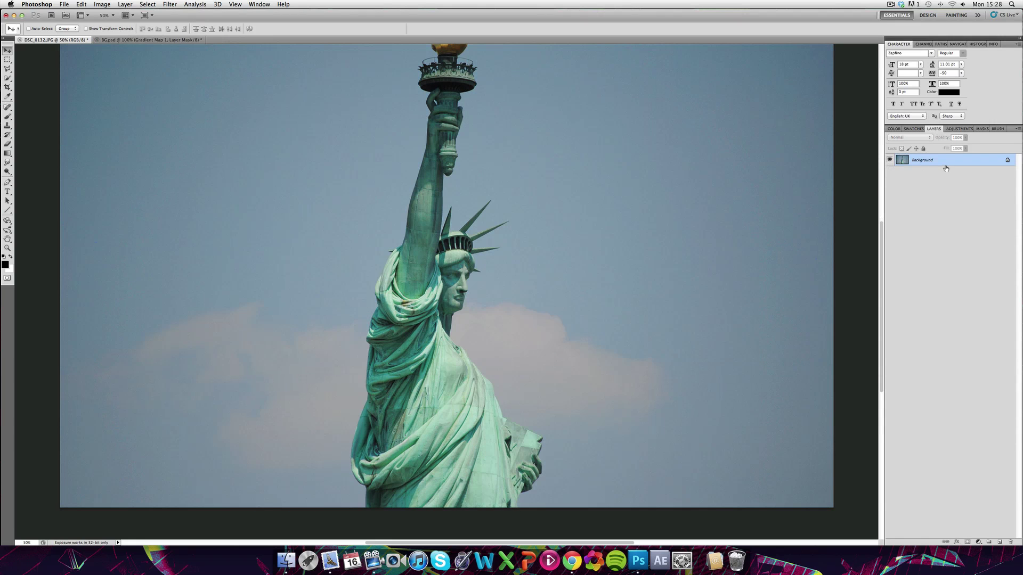
Add a Gradient Map adjustment layer, trying Reverse and then turning it back off
left_click(976, 545)
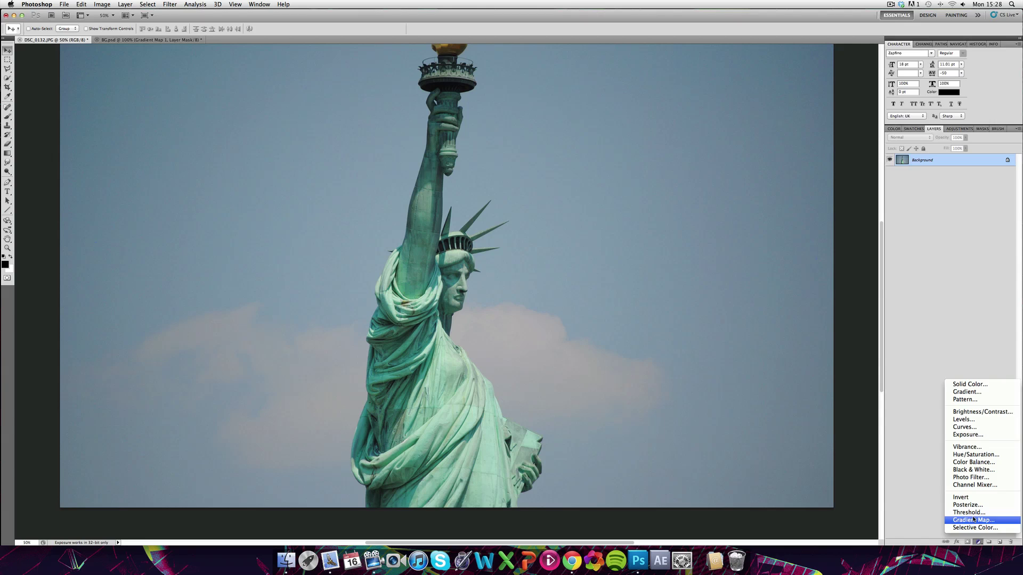
left_click(973, 516)
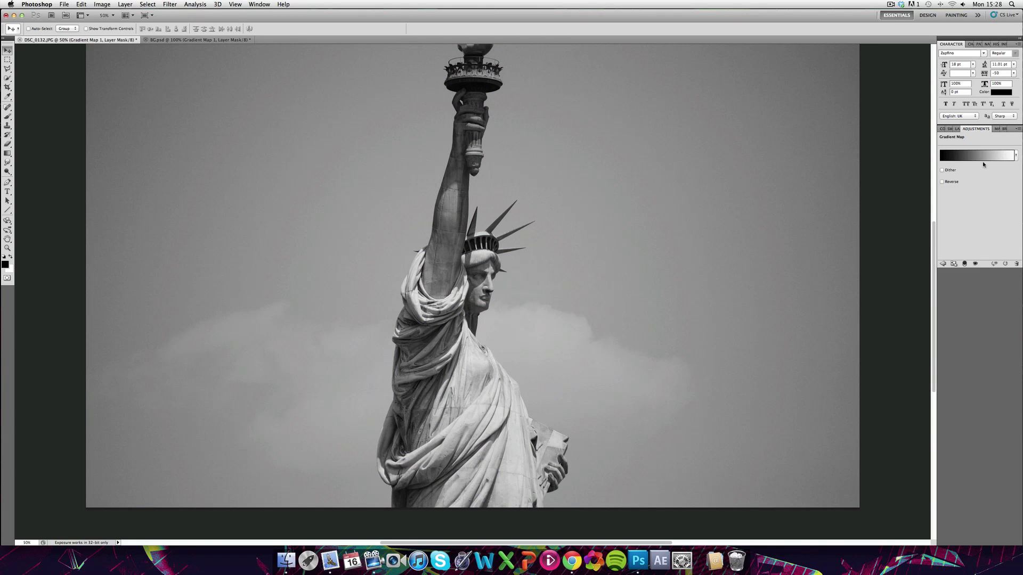
left_click(941, 182)
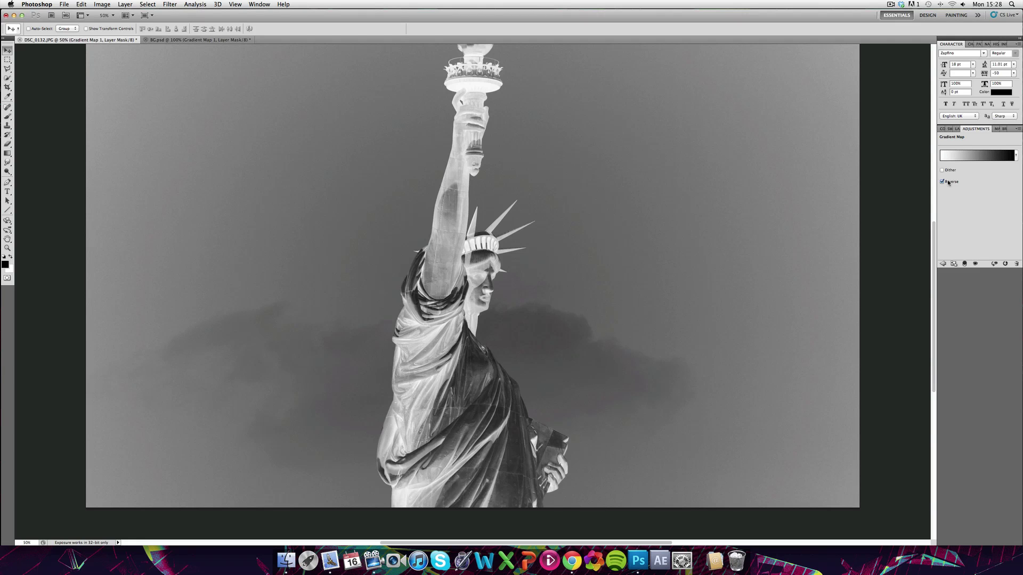
left_click(948, 183)
Try yellow, orange, green and red gradient presets, then apply the blue preset
left_click(1015, 155)
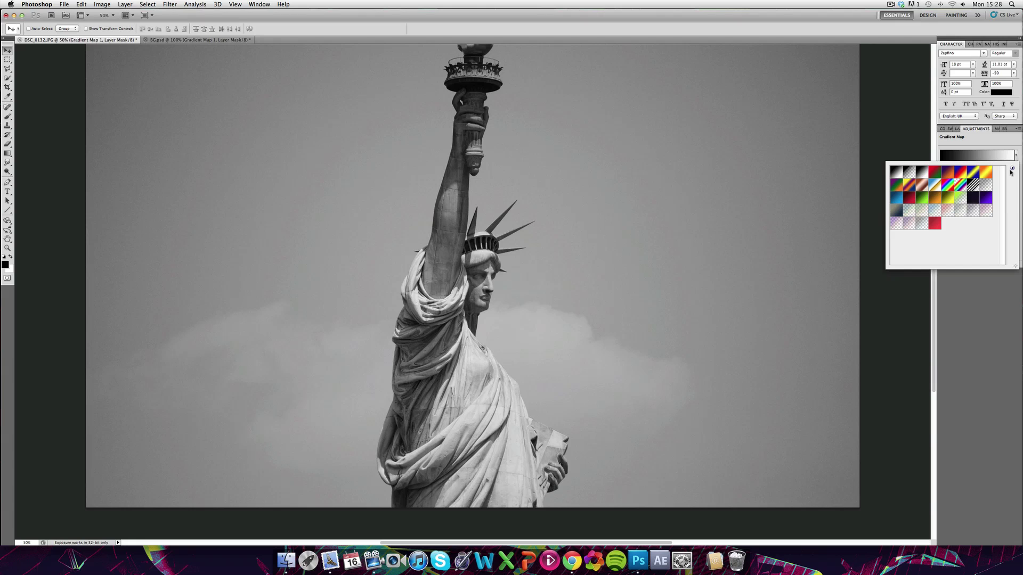
left_click(947, 197)
left_click(934, 197)
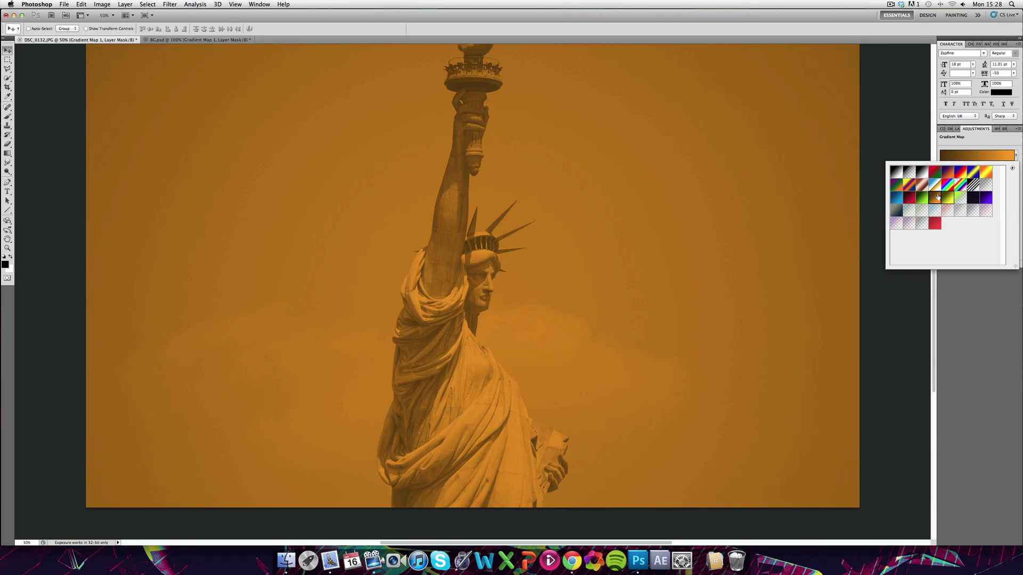
left_click(921, 198)
left_click(909, 197)
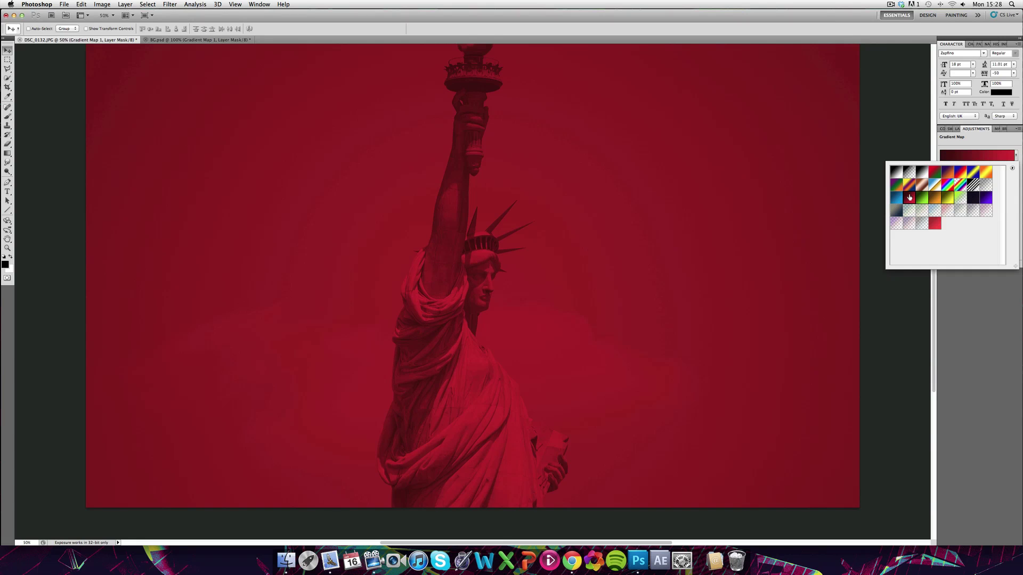
left_click(899, 197)
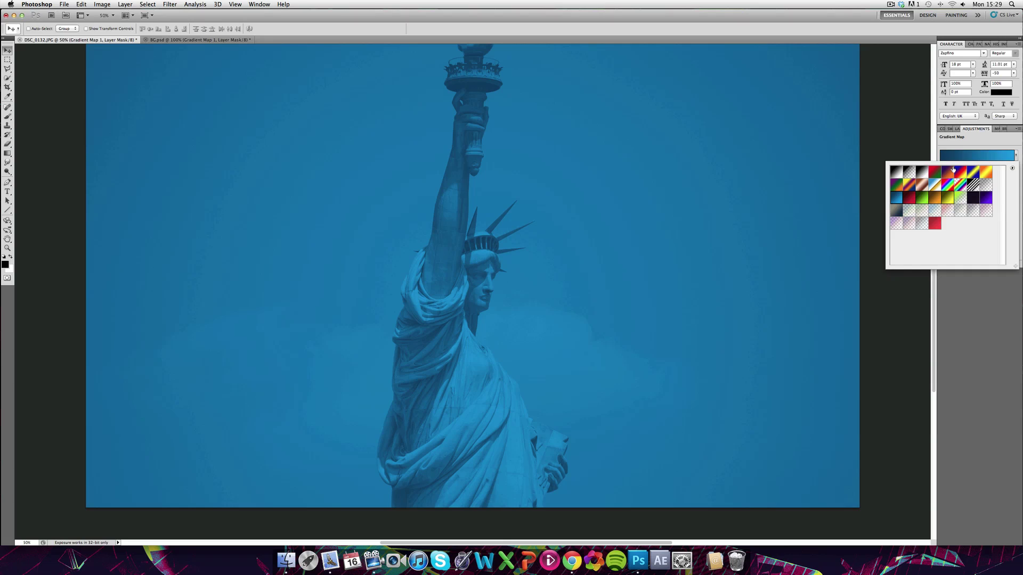
left_click(956, 129)
left_click(926, 138)
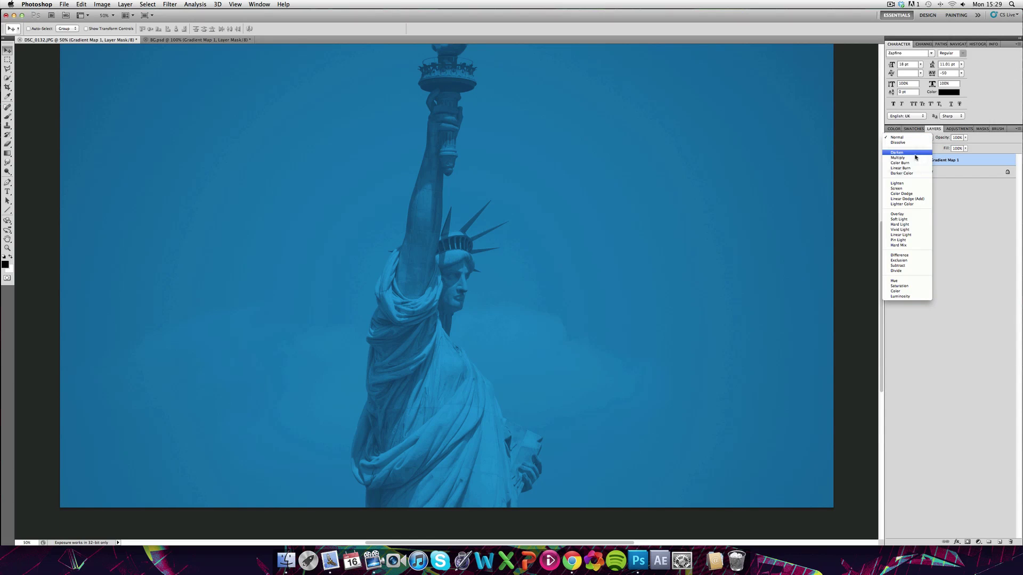
Set Gradient Map 1 to Overlay at 71% opacity, then delete the layer
left_click(908, 215)
left_click_drag(942, 138, 925, 140)
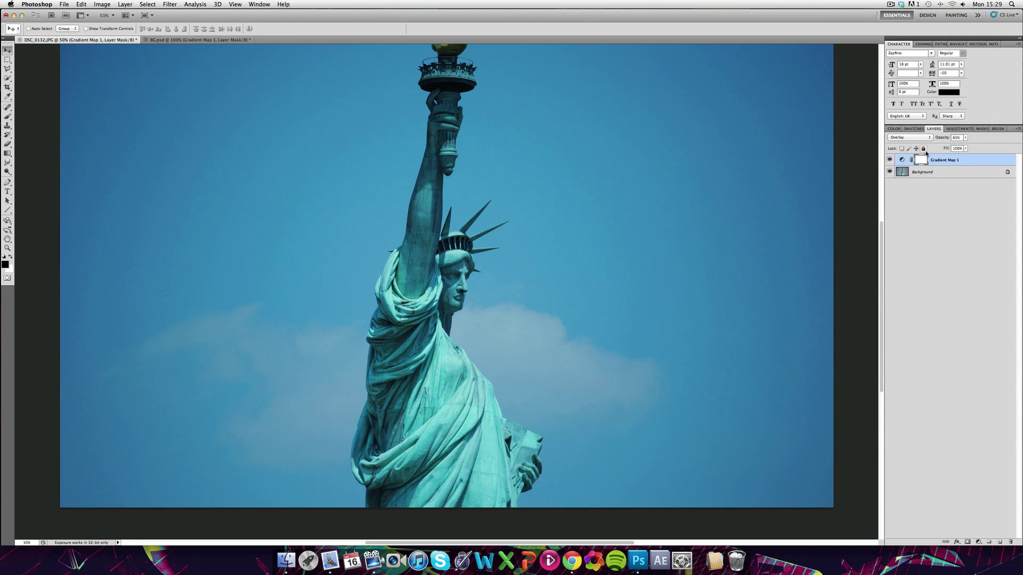
key("BackSpace")
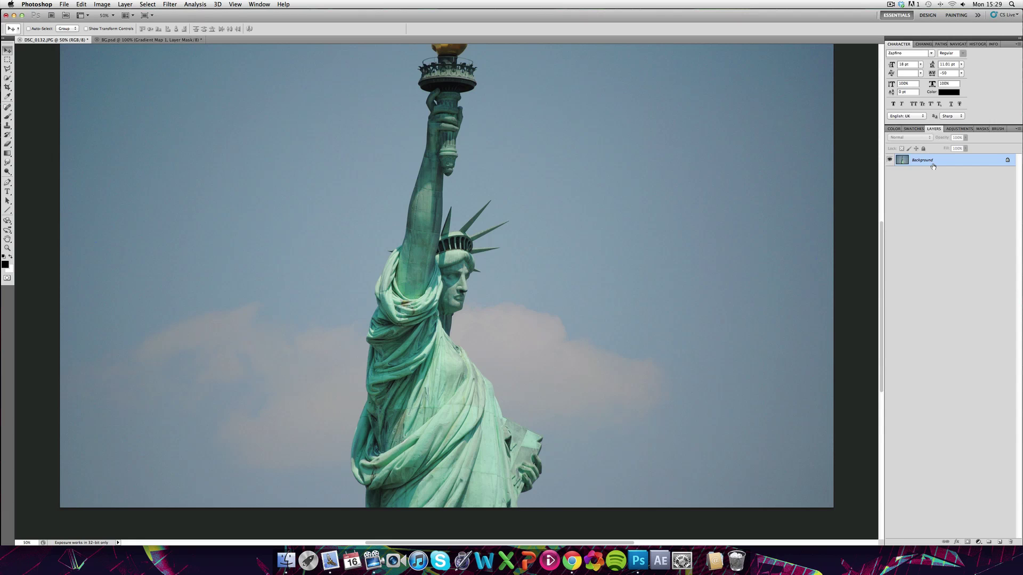
Add a new Gradient Map adjustment layer and minimise Photoshop to the Dock
left_click(979, 542)
left_click(975, 520)
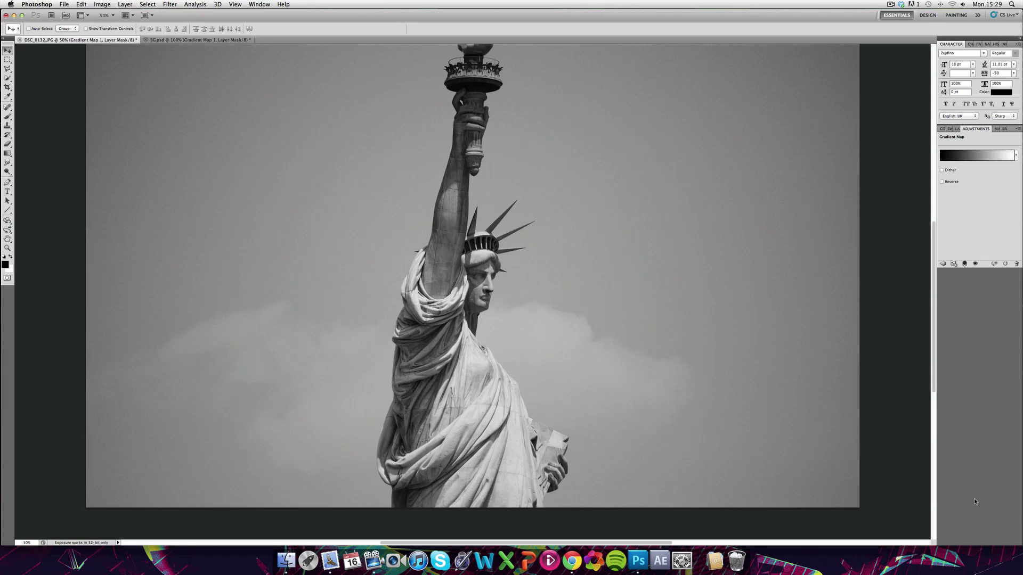
left_click(13, 15)
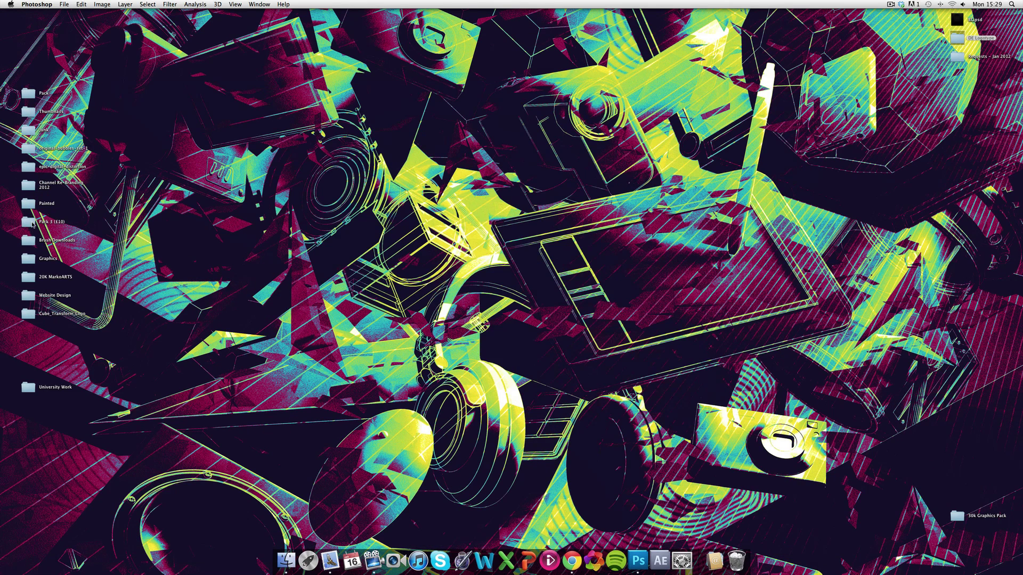
Locate Sherbertmelon Gradients (10).grd in Pack 3 (£10) > CC Pack > Gradient Maps, then close the folder
double_click(32, 224)
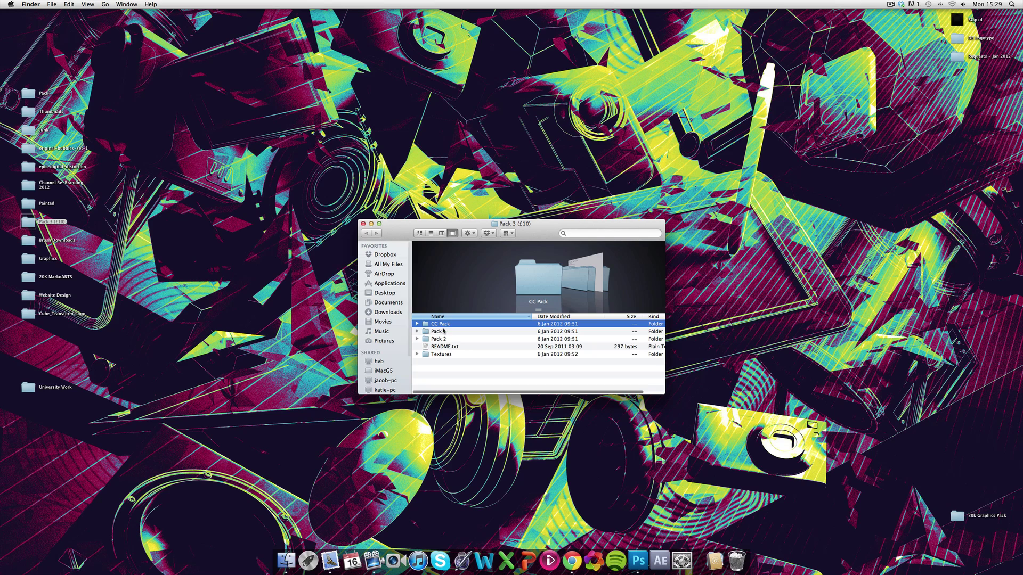
left_click(417, 324)
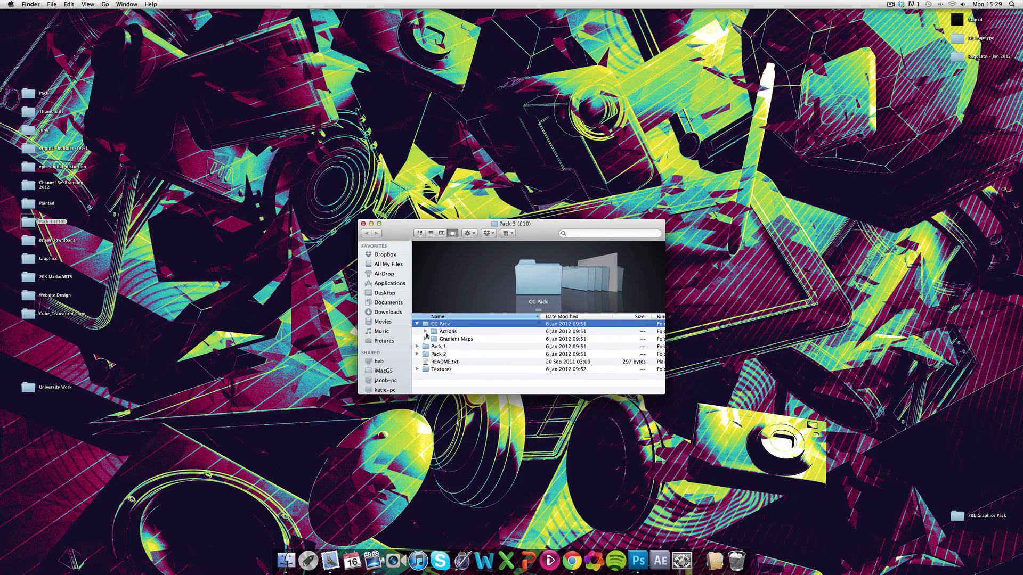
left_click(426, 339)
left_click(463, 347)
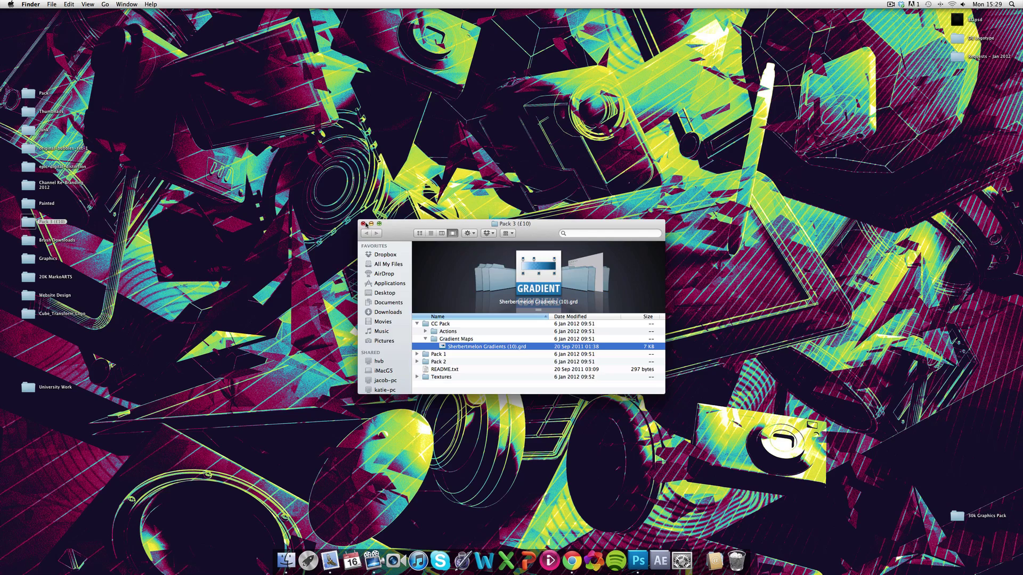
left_click(364, 224)
Restore Photoshop and map the photo with a teal-to-yellow gradient, then try other presets
left_click(641, 558)
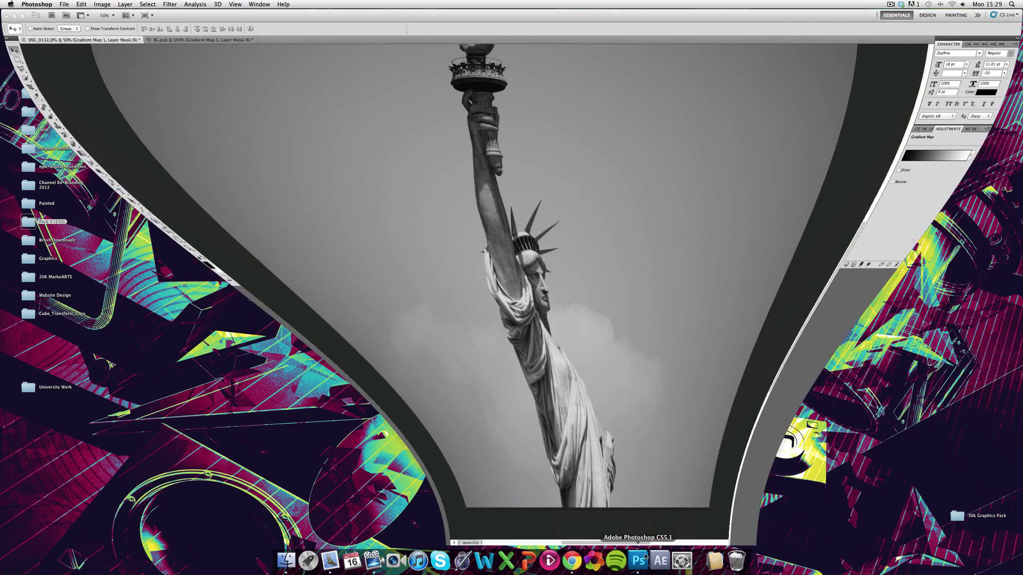
left_click(1016, 155)
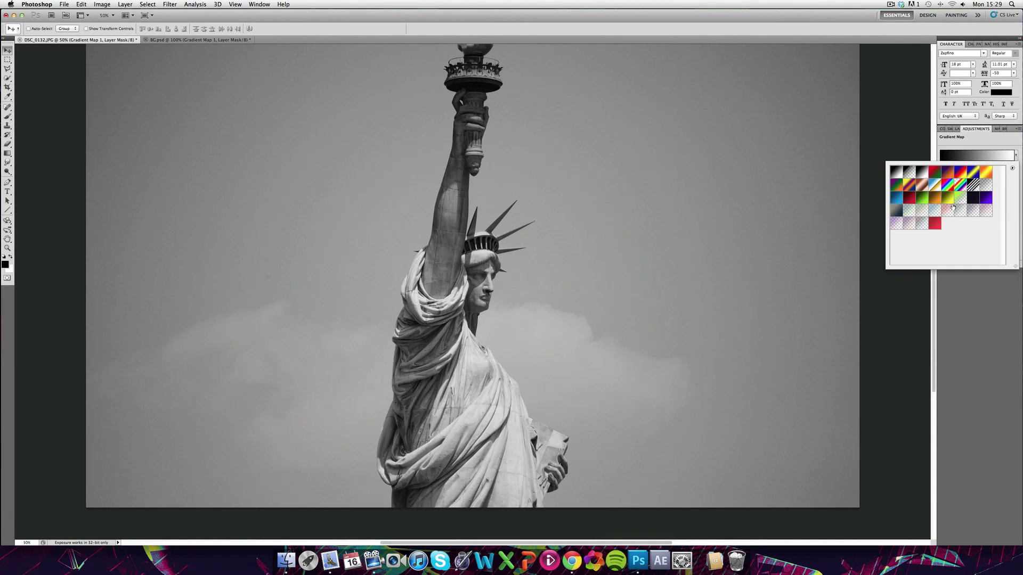
left_click(909, 211)
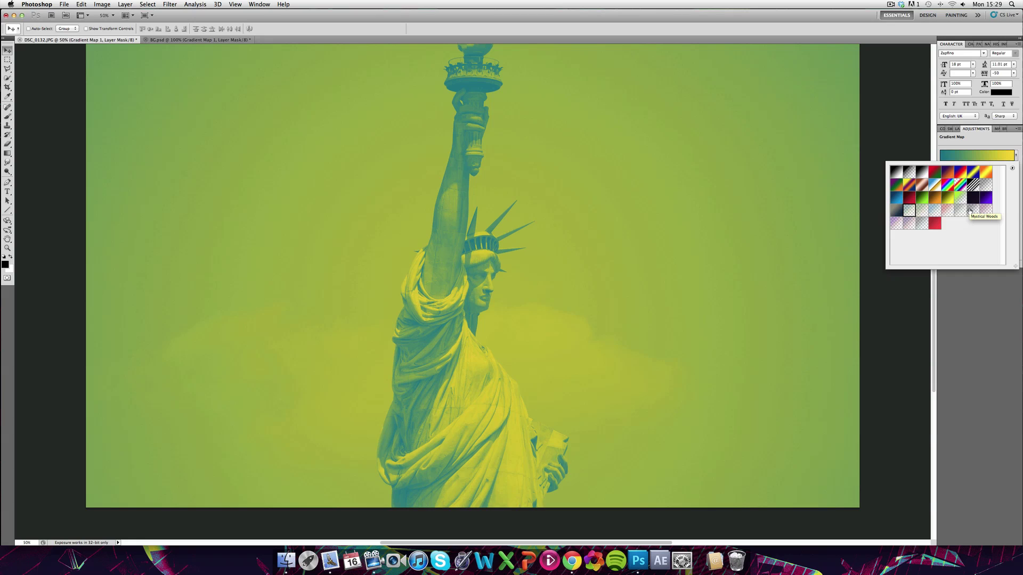
left_click(922, 211)
left_click(935, 210)
Preview more preset gradients, including purple-to-orange, and settle on the green-to-orange one
left_click(950, 211)
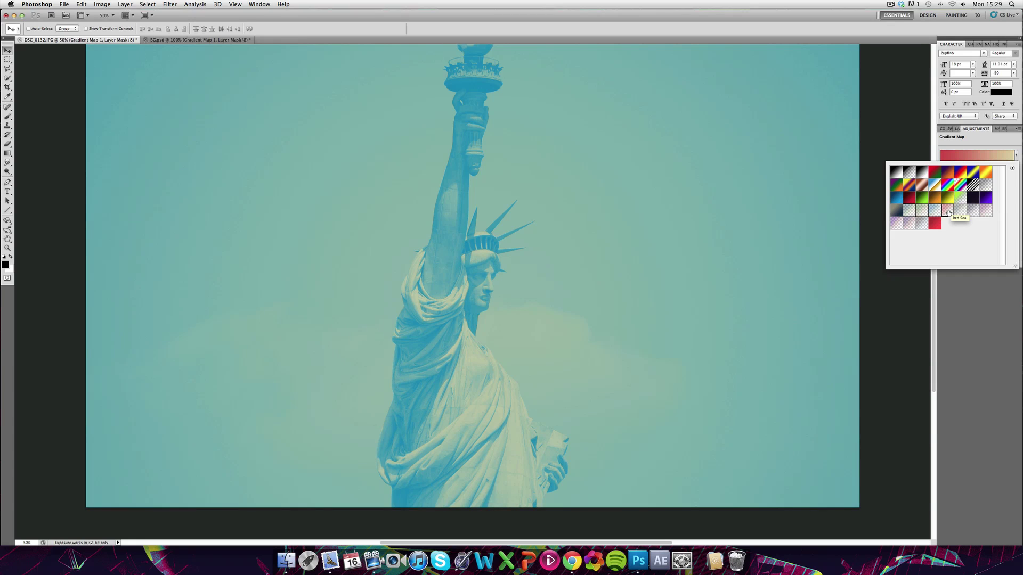
left_click(960, 211)
left_click(974, 211)
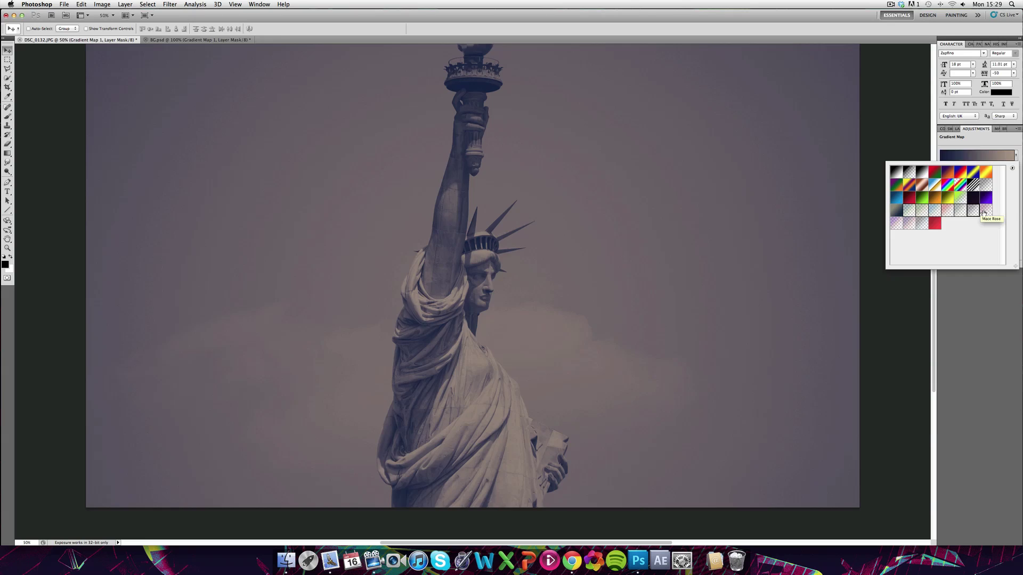
left_click(986, 211)
left_click(922, 223)
left_click(897, 224)
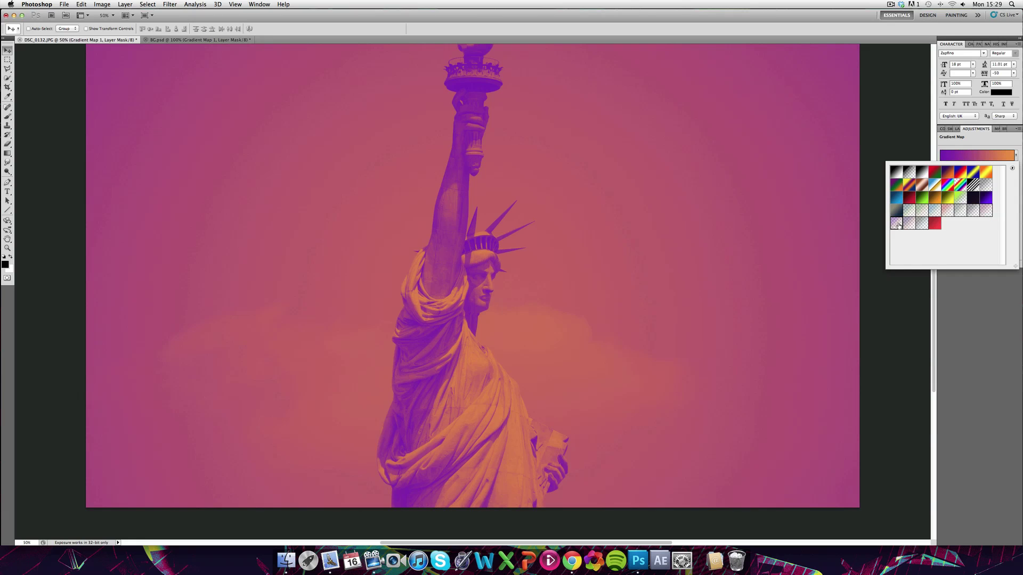
left_click(921, 212)
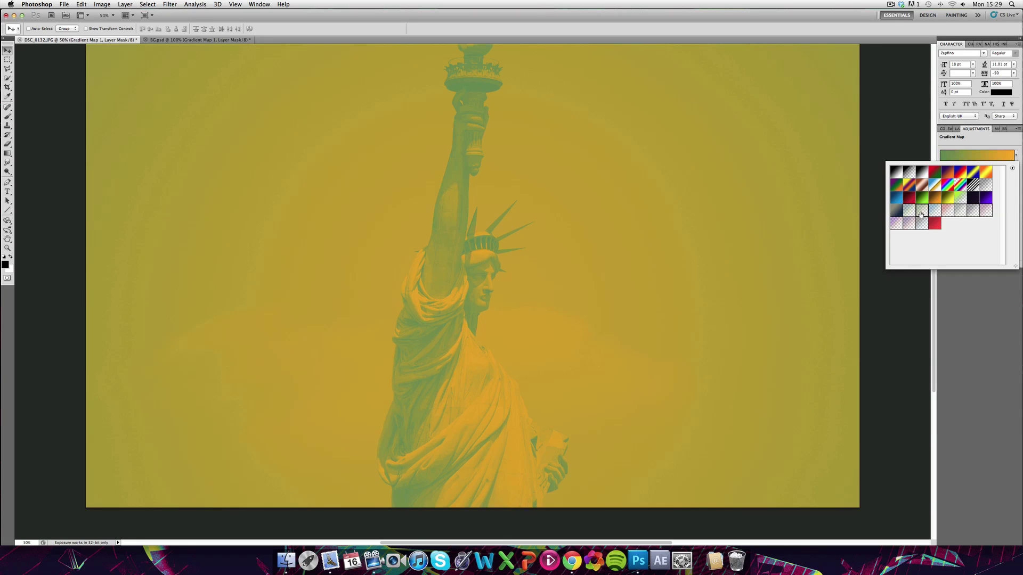
Try Overlay on Gradient Map 1, then set it to Soft Light blending at 100% opacity
left_click(956, 129)
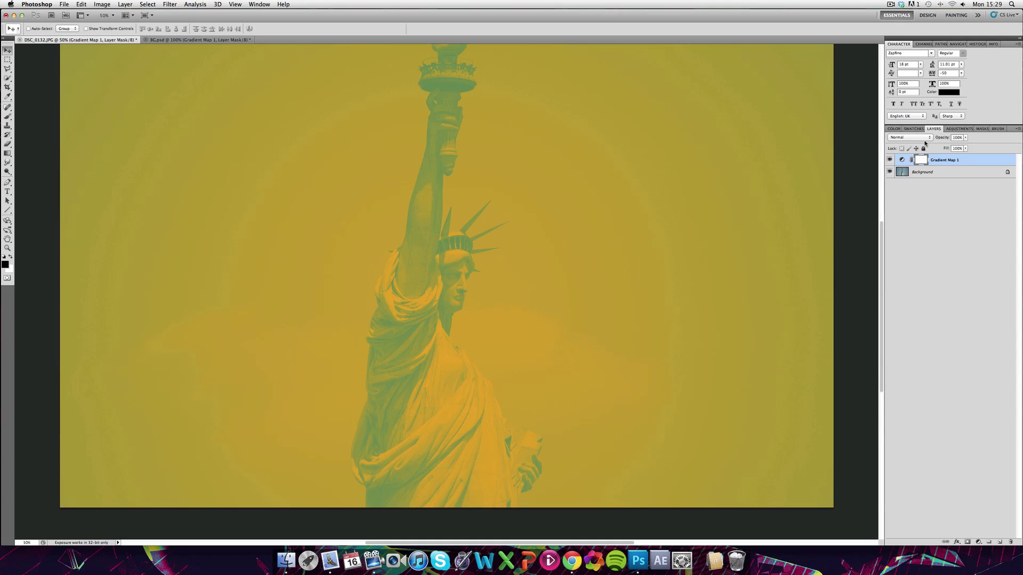
left_click(924, 138)
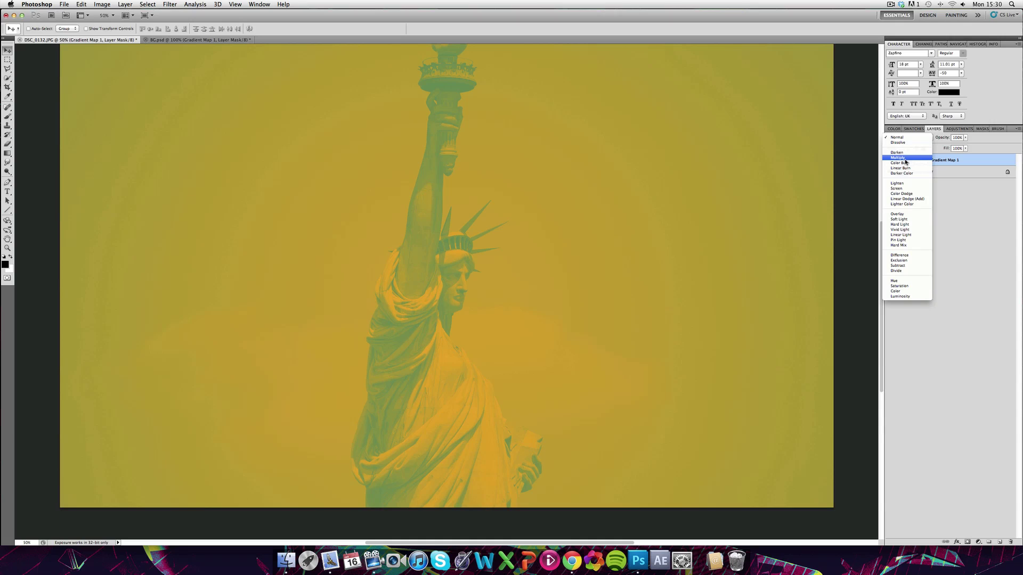
left_click(906, 213)
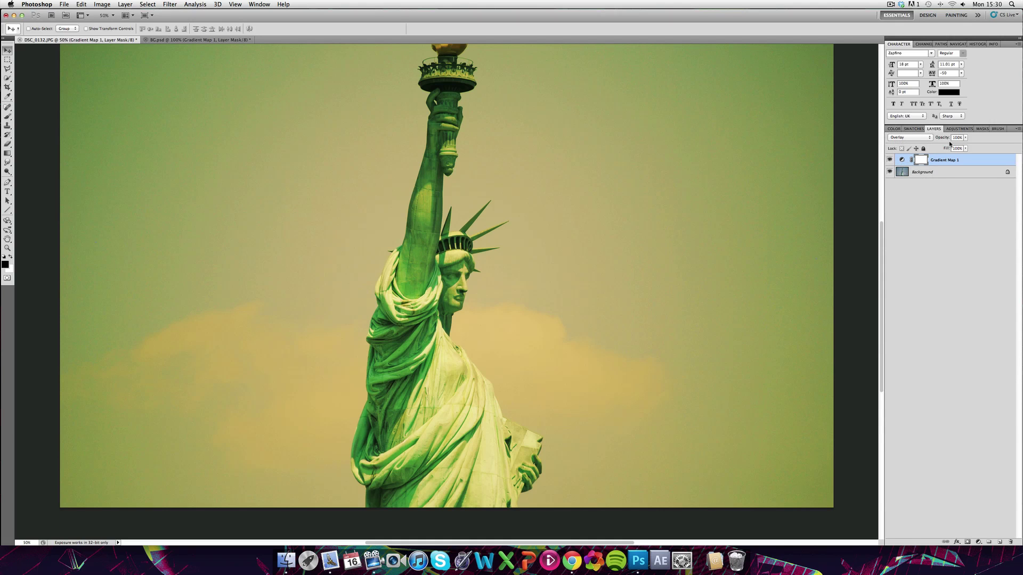
left_click(925, 139)
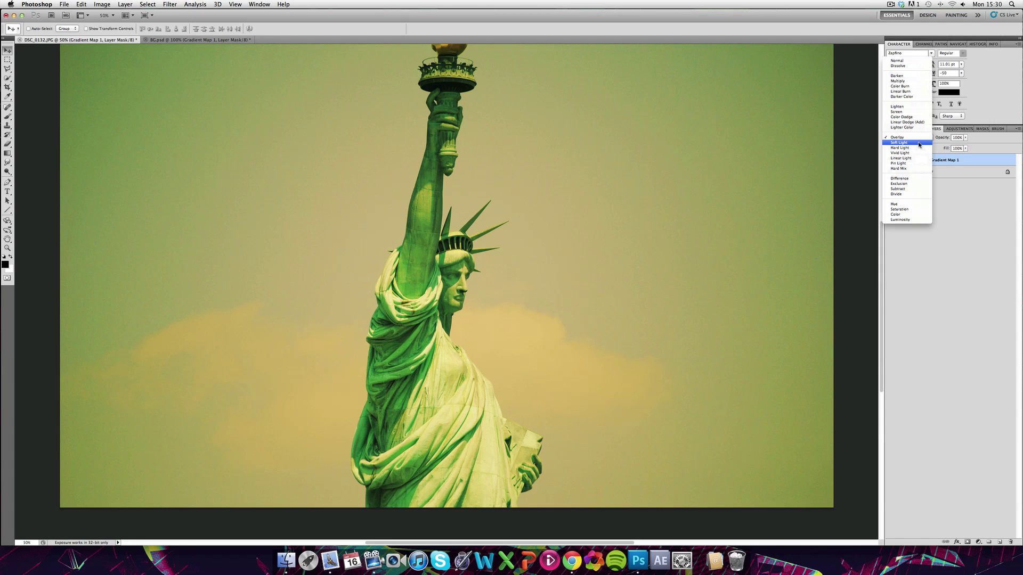
left_click(918, 144)
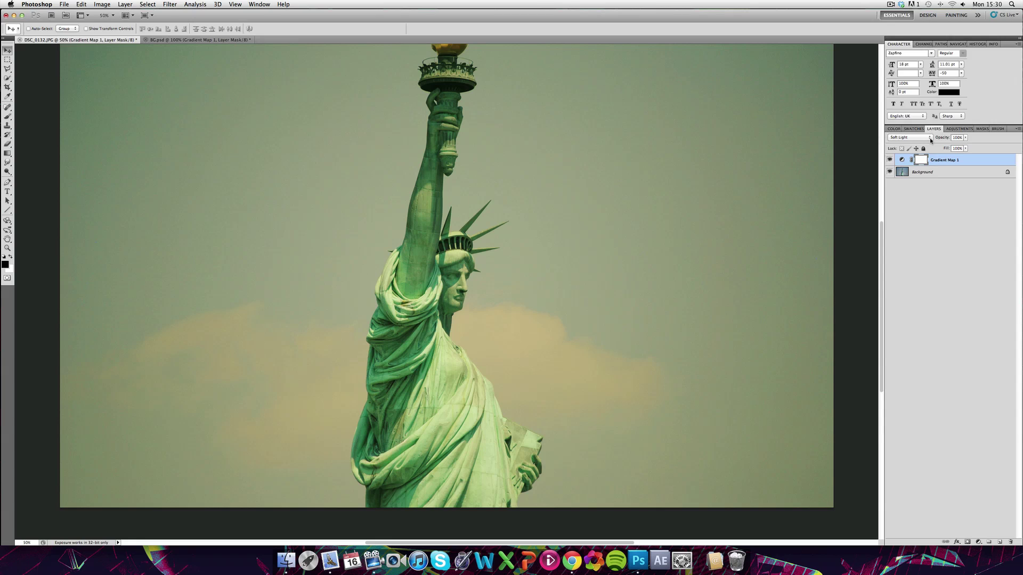
left_click(929, 139)
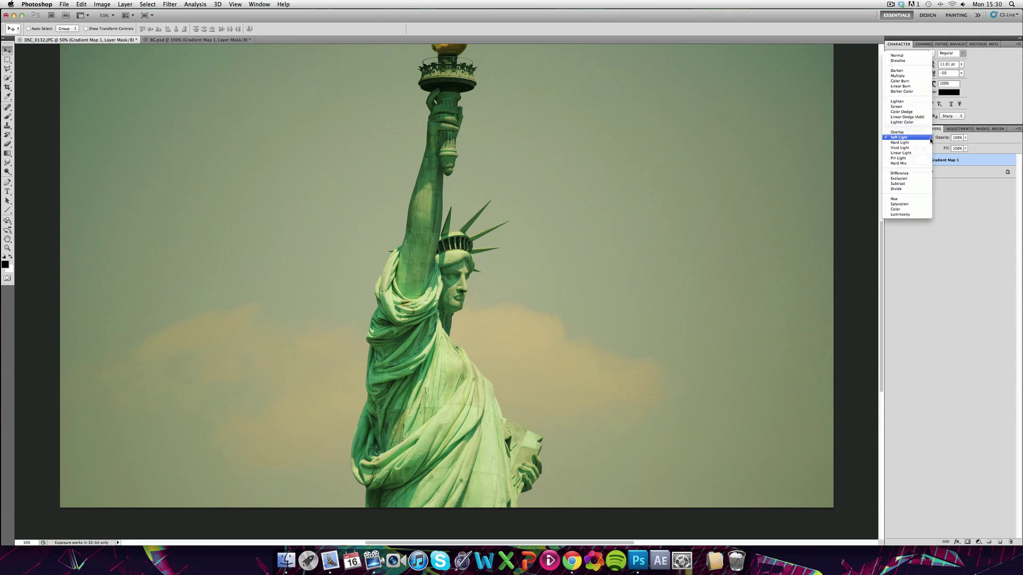
left_click(172, 41)
left_click(173, 41)
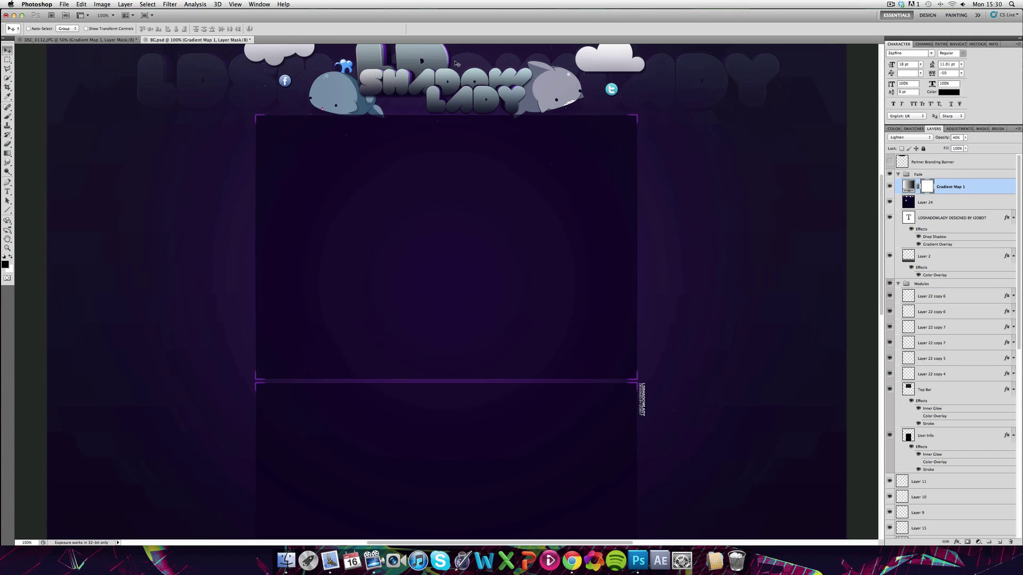
left_click(889, 188)
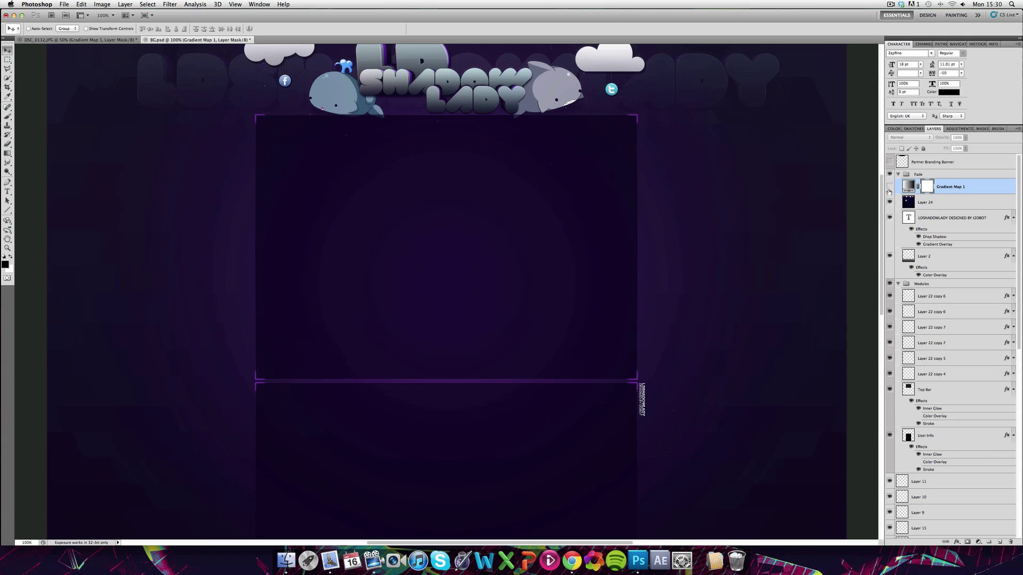
left_click(889, 188)
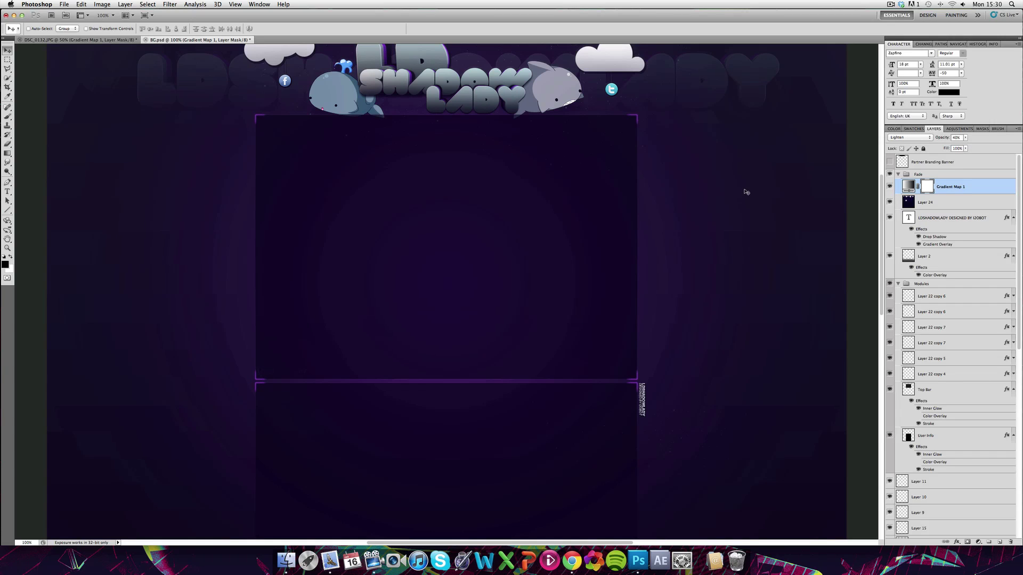
scroll(746, 194, "up", 1)
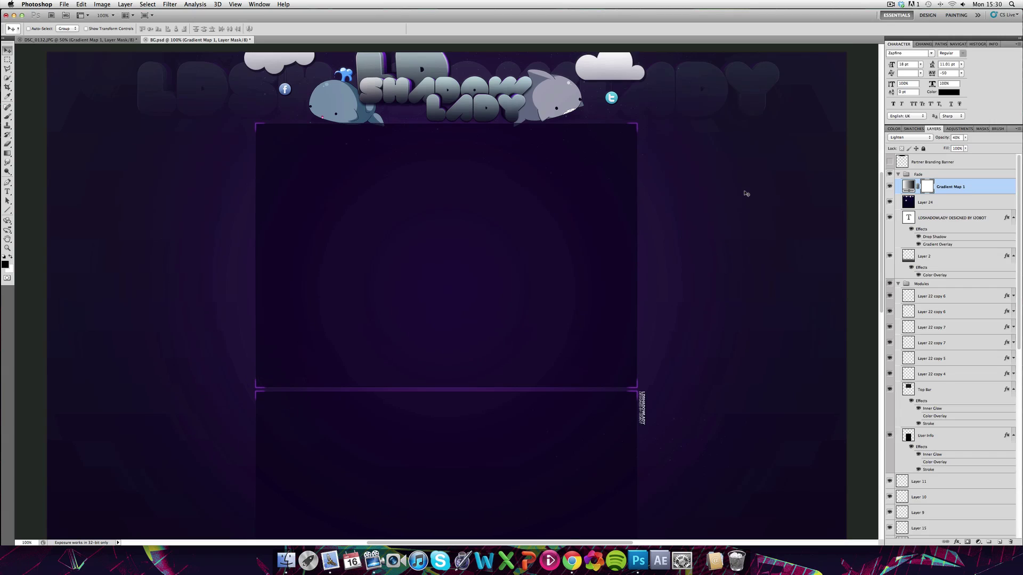
left_click(890, 186)
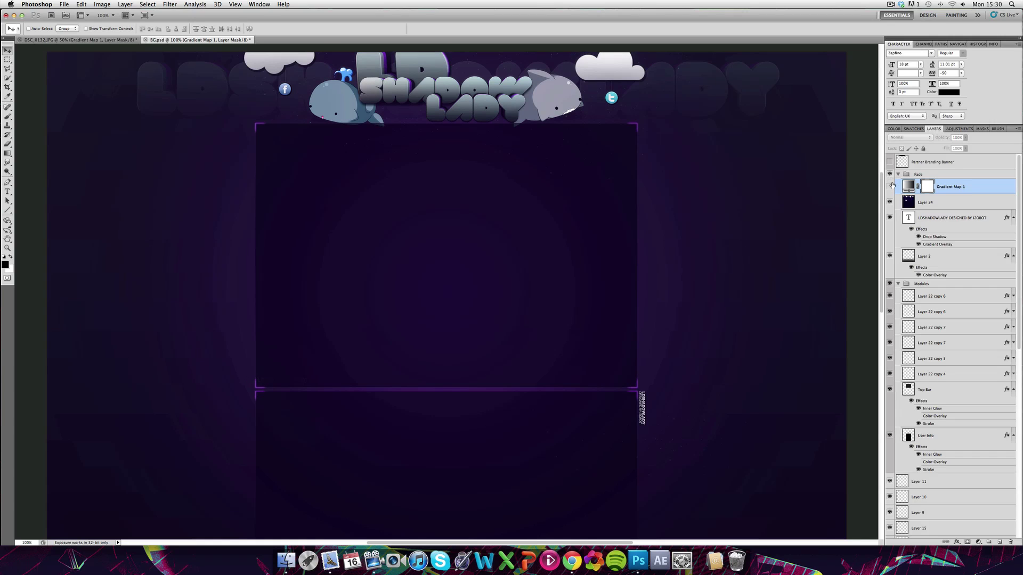
left_click(890, 186)
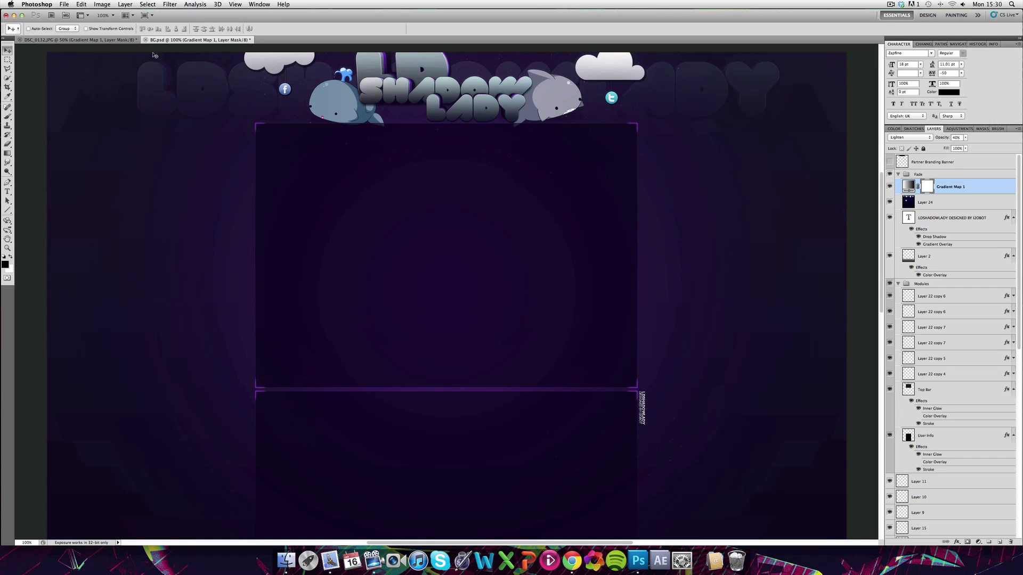
left_click(113, 41)
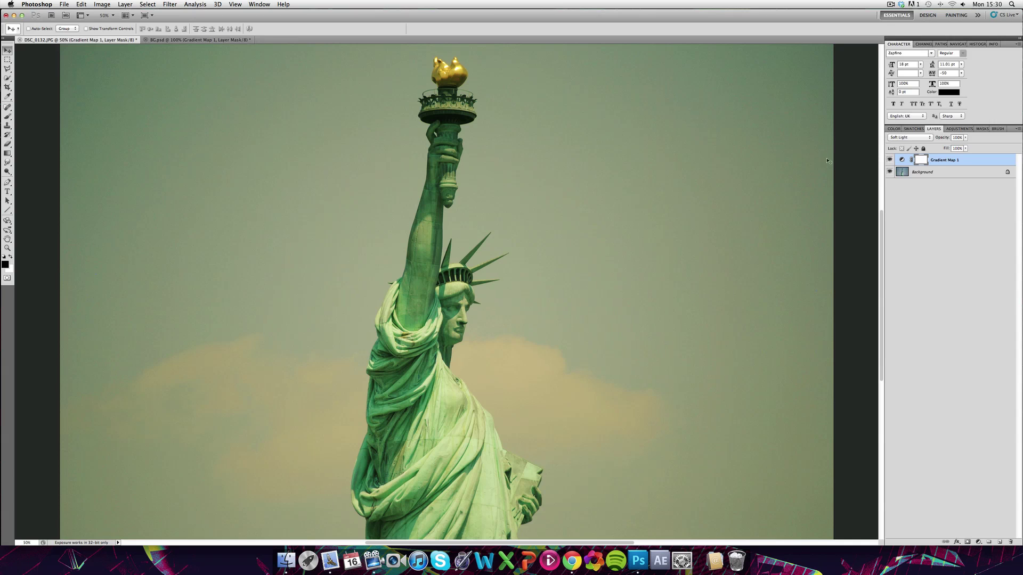
Delete and restore Gradient Map 1 to compare, then add an empty layer above it
key("BackSpace")
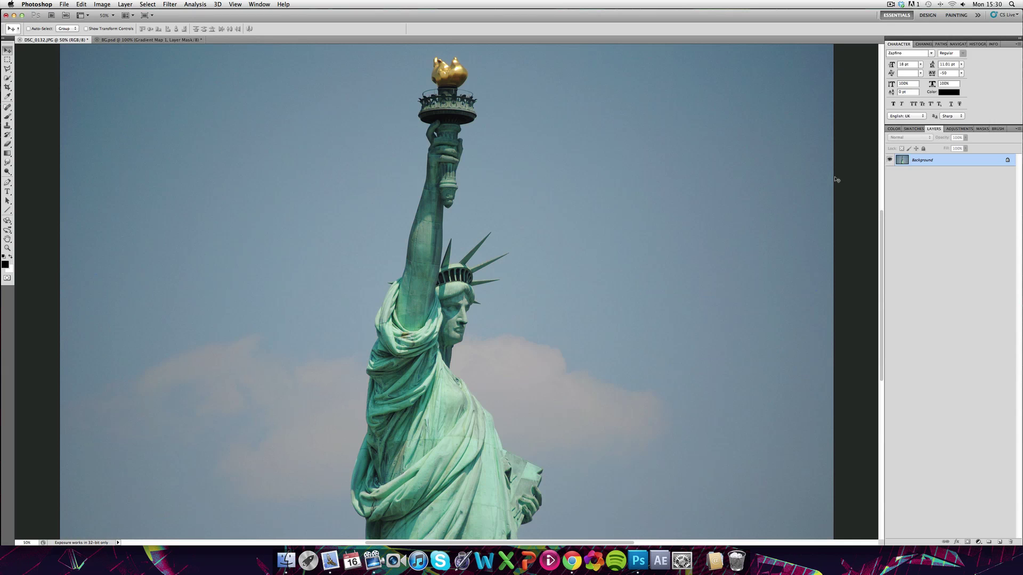
key("super+z")
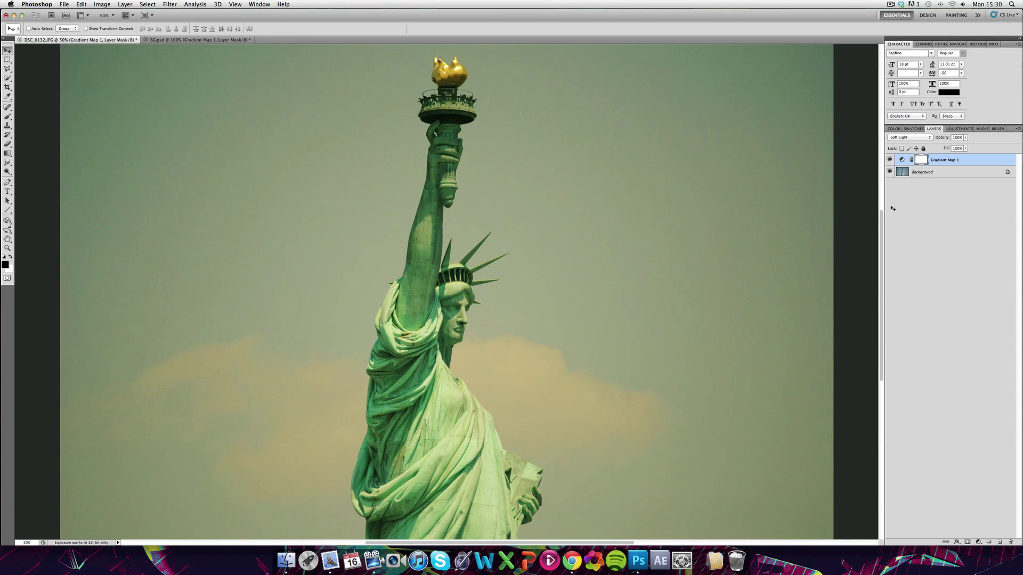
left_click(998, 543)
Select the Gradient tool and set the foreground colour to bright lime green #a8ff00
left_click(6, 154)
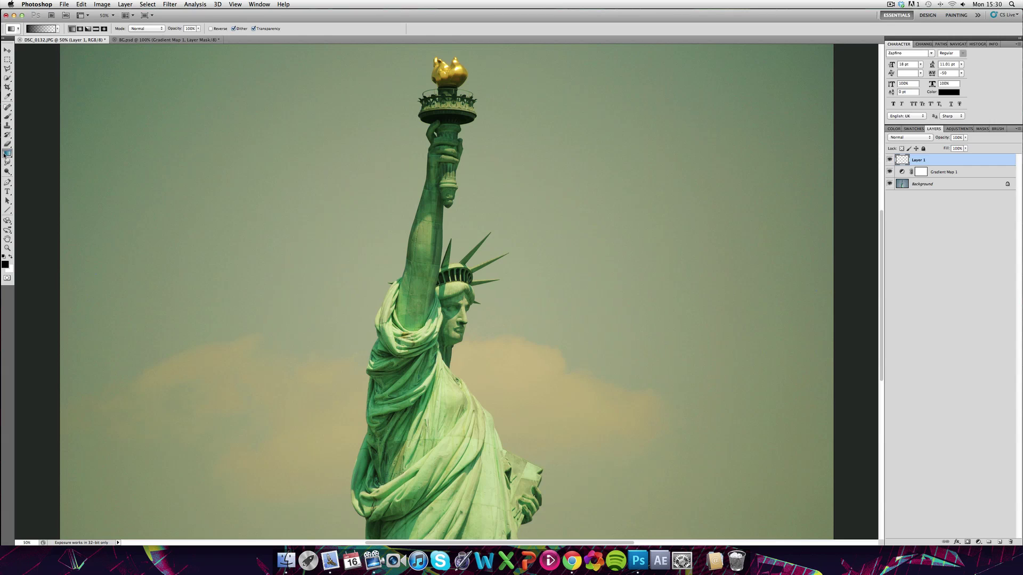
left_click(5, 264)
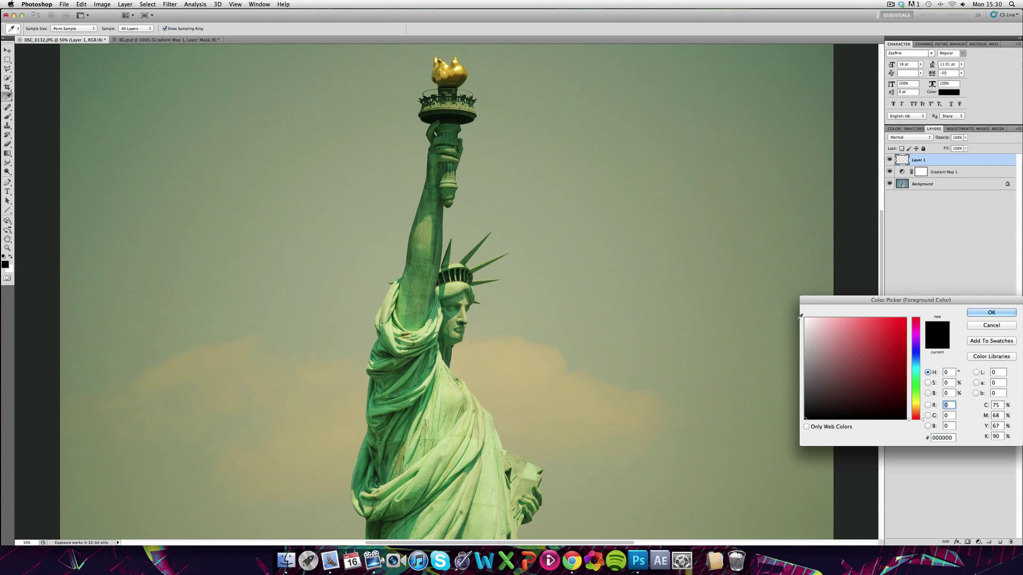
left_click(915, 397)
left_click_drag(903, 320, 919, 313)
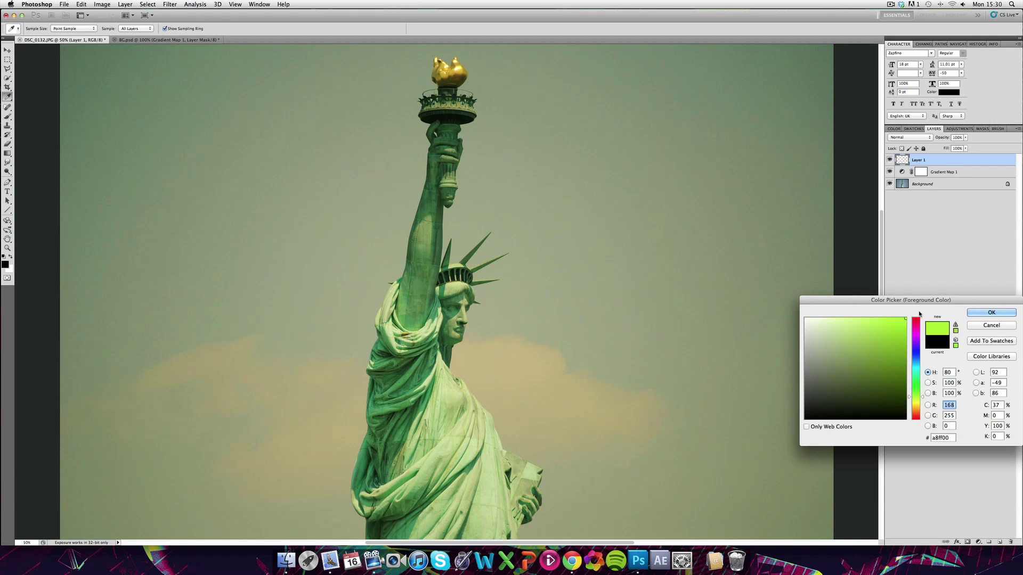
key("Return")
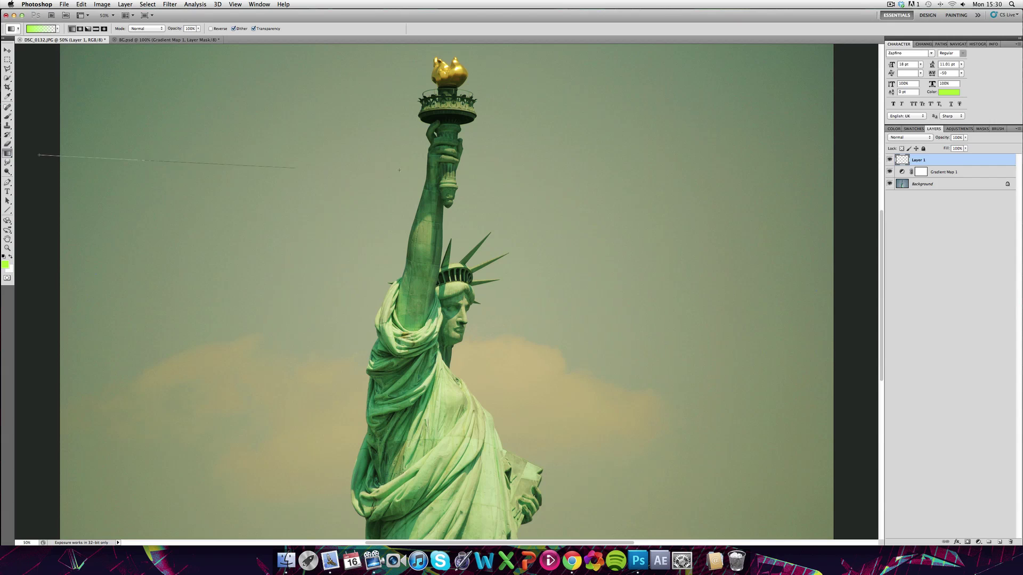
Draw green foreground-to-transparent gradients from the left and right edges and blend Layer 1 in Screen
left_click_drag(399, 170, 410, 170)
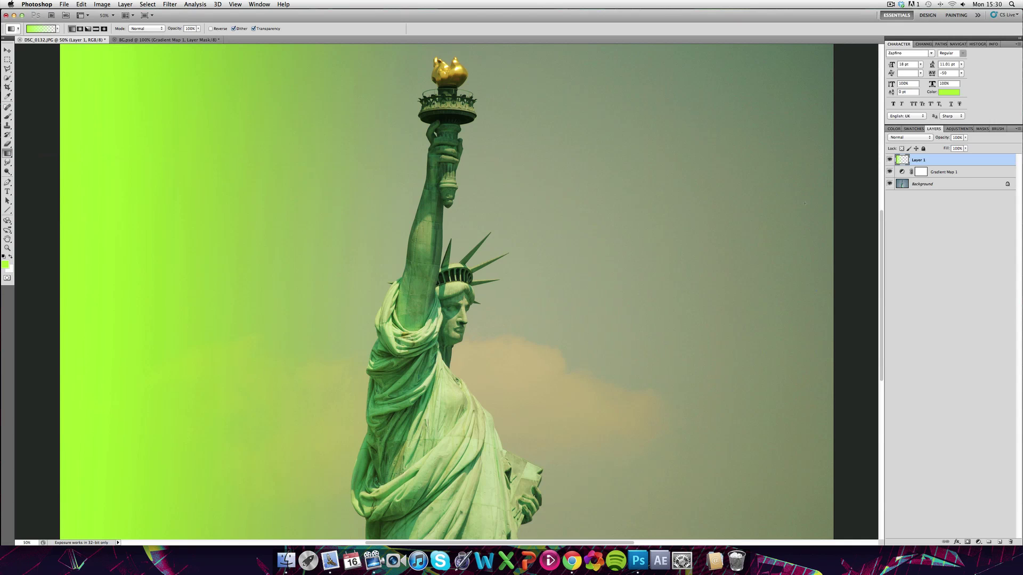
left_click_drag(684, 206, 684, 207)
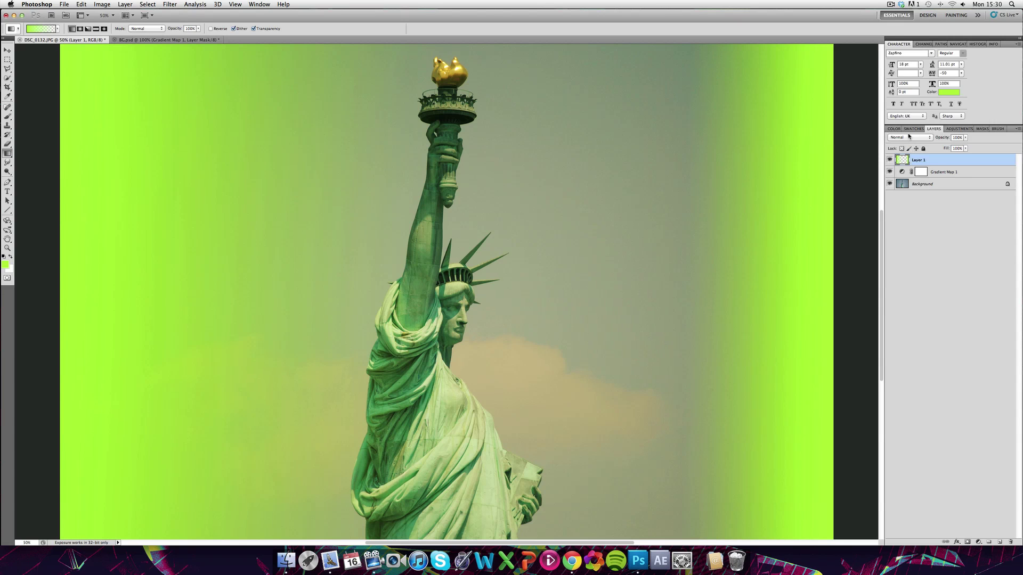
left_click(909, 137)
left_click(896, 189)
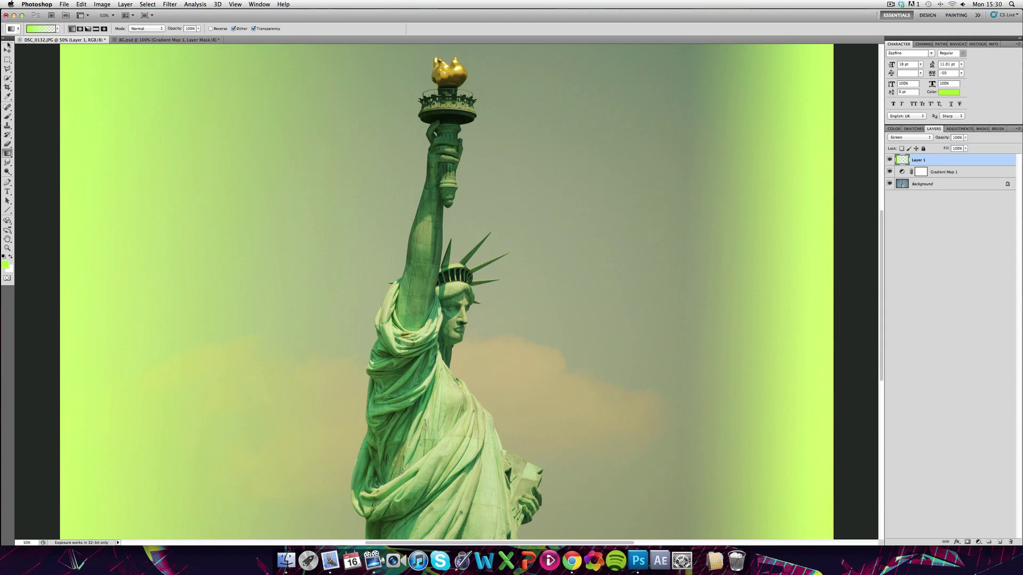
Add a Hue/Saturation adjustment layer with saturation lowered to -31
key("v")
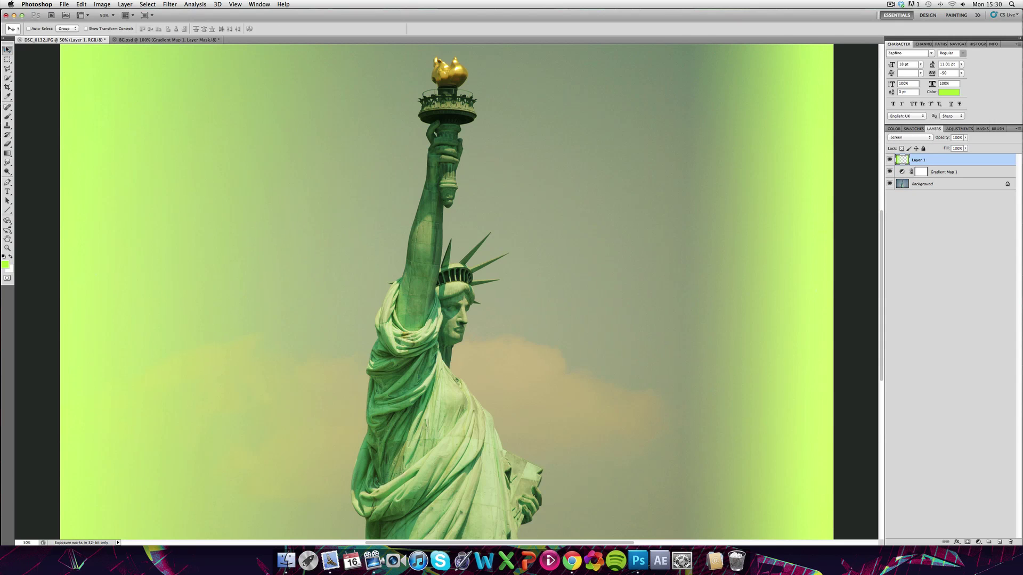
left_click(978, 542)
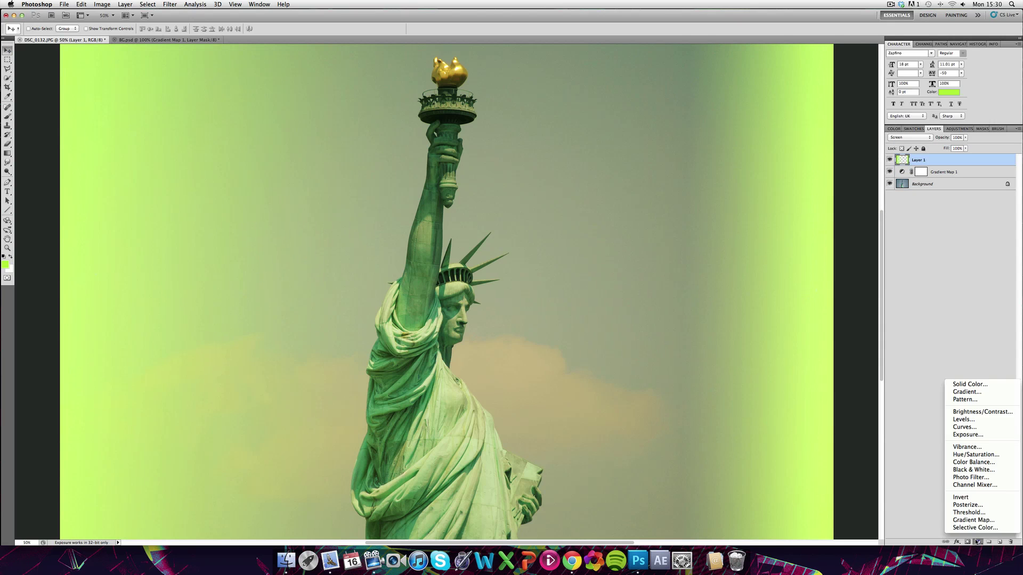
left_click(984, 455)
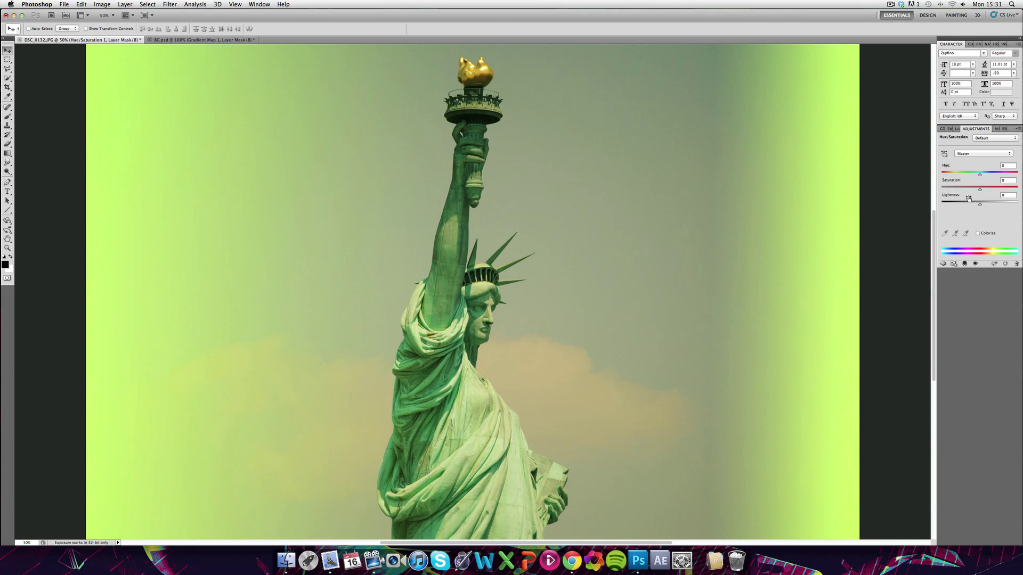
left_click(968, 190)
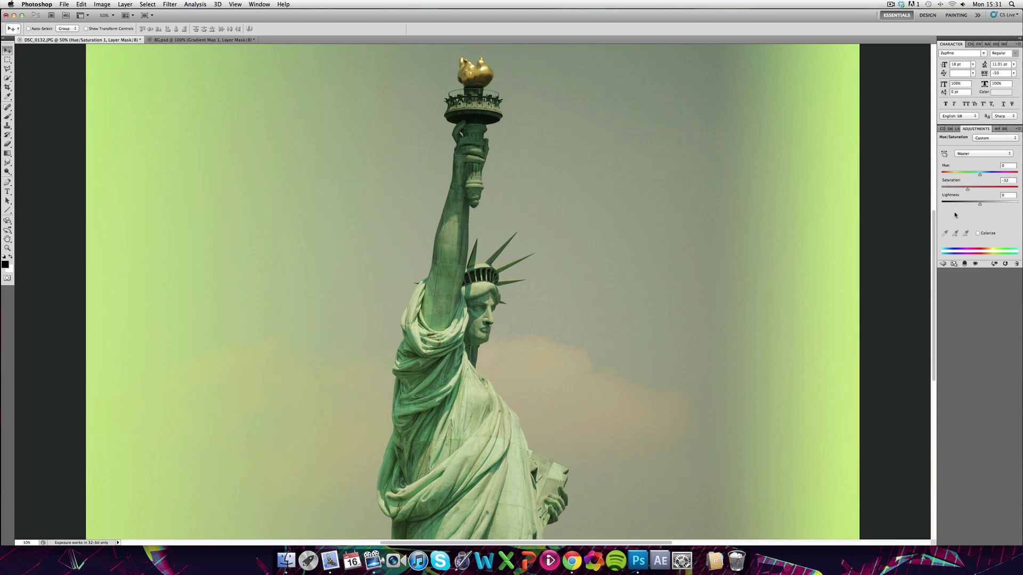
Move Hue/Saturation 1 below Layer 1 and hide Layer 1, toggling Gradient Map 1 to compare
left_click(957, 128)
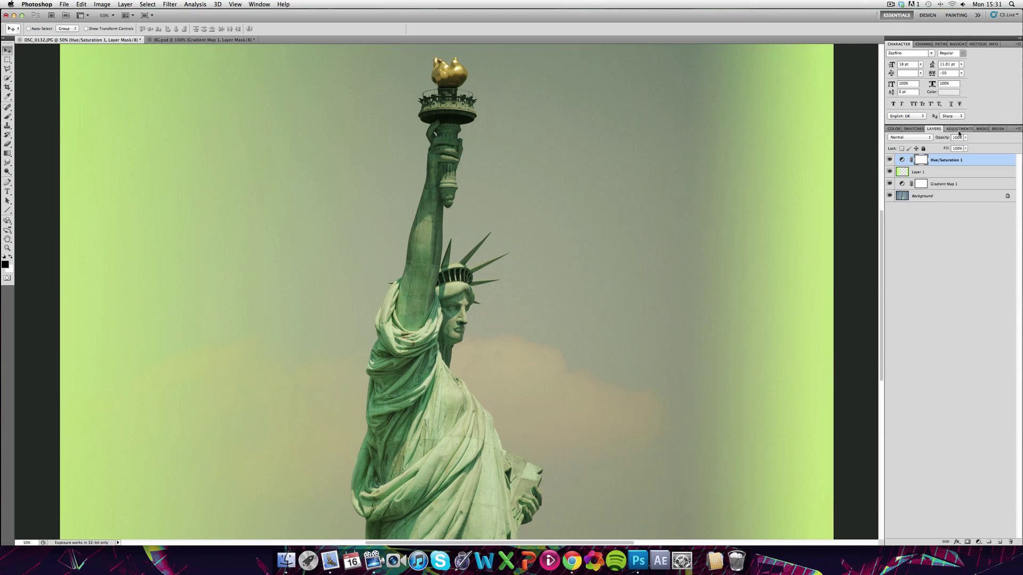
left_click_drag(936, 159, 933, 177)
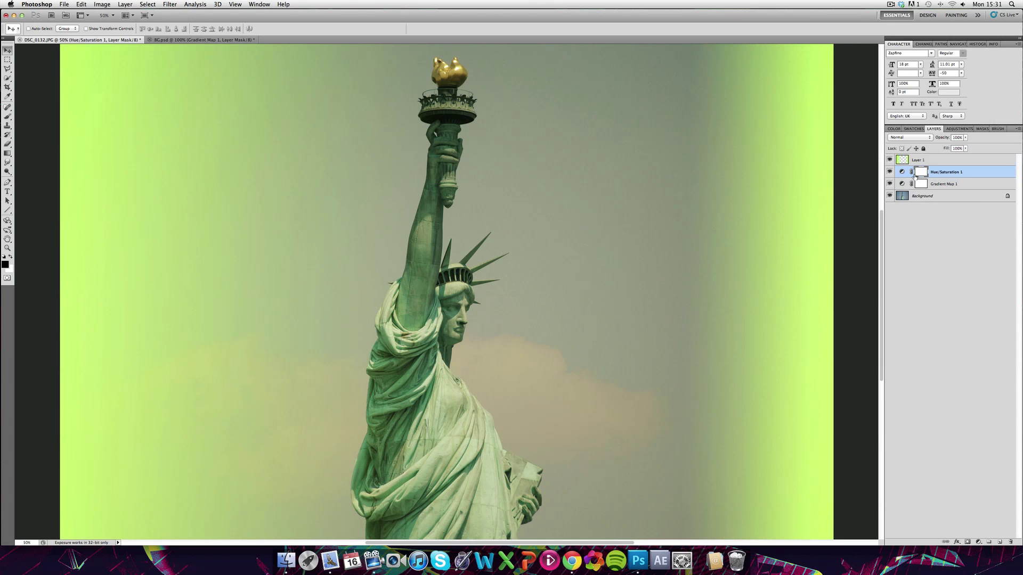
left_click(889, 160)
left_click(889, 183)
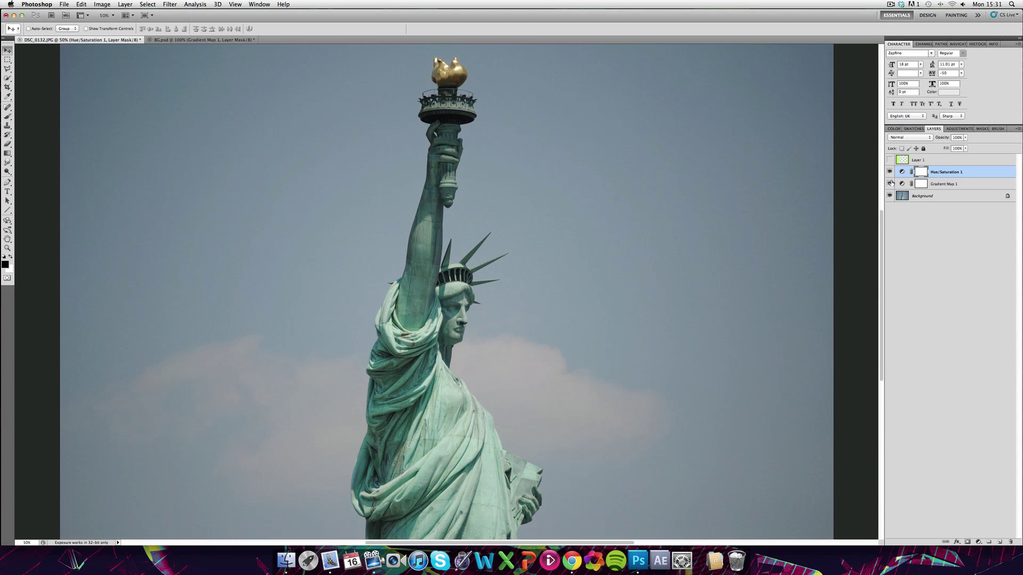
left_click(889, 183)
Set up the Brush tool at 813 px with 0% hardness
left_click(7, 116)
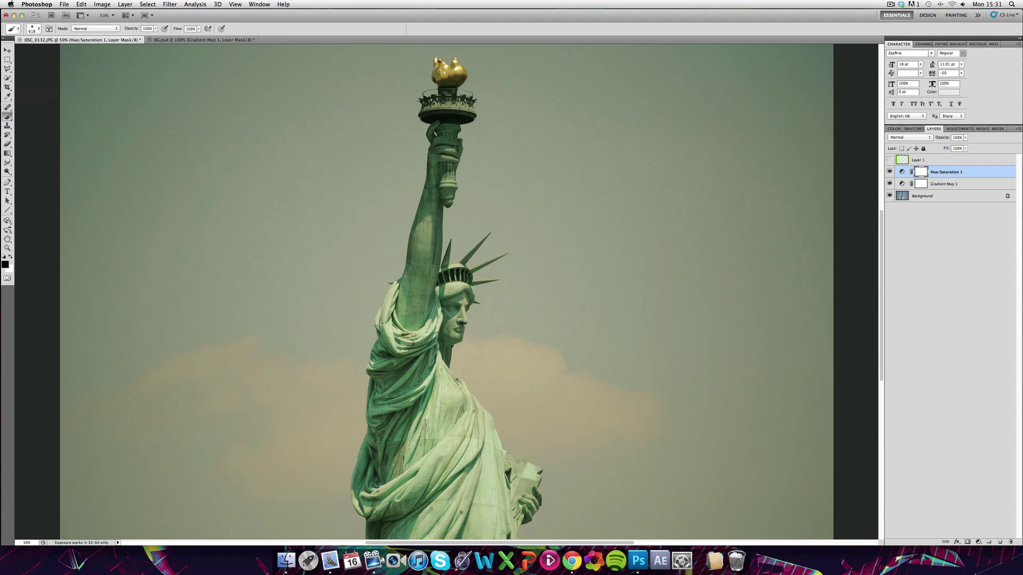
left_click(35, 29)
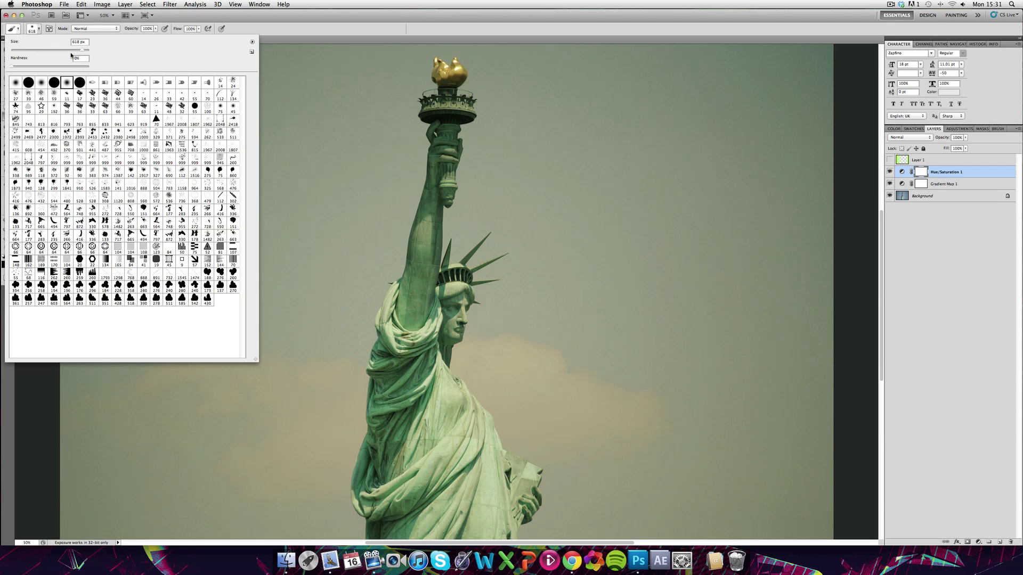
left_click_drag(82, 50, 85, 50)
left_click(426, 160)
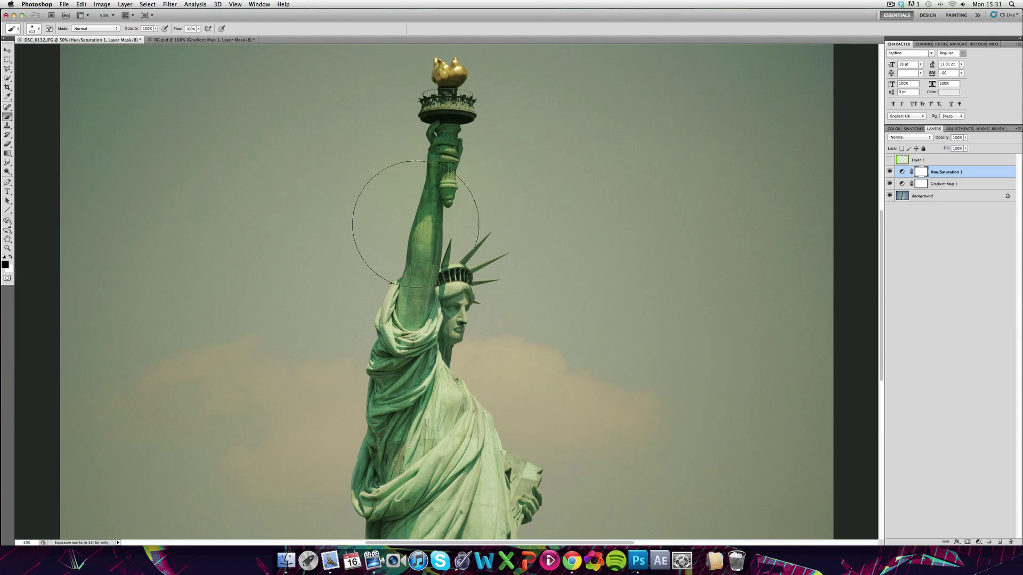
Paint black over the statue on the Hue/Saturation 1 mask so it keeps its vivid green
mouse_move(415, 224)
left_mouse_down()
mouse_move(369, 362)
mouse_move(455, 545)
mouse_move(507, 483)
mouse_move(462, 421)
mouse_move(463, 297)
mouse_move(440, 183)
mouse_move(441, 106)
mouse_move(409, 300)
mouse_move(422, 440)
mouse_move(403, 472)
mouse_move(403, 411)
mouse_move(430, 316)
mouse_move(432, 128)
mouse_move(455, 250)
mouse_move(431, 233)
left_mouse_up()
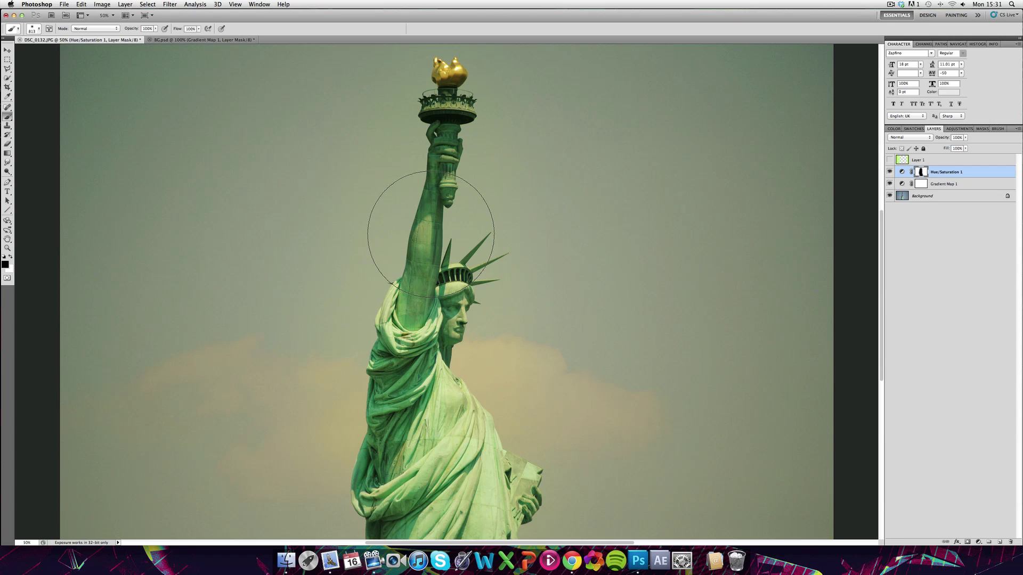
left_click(8, 51)
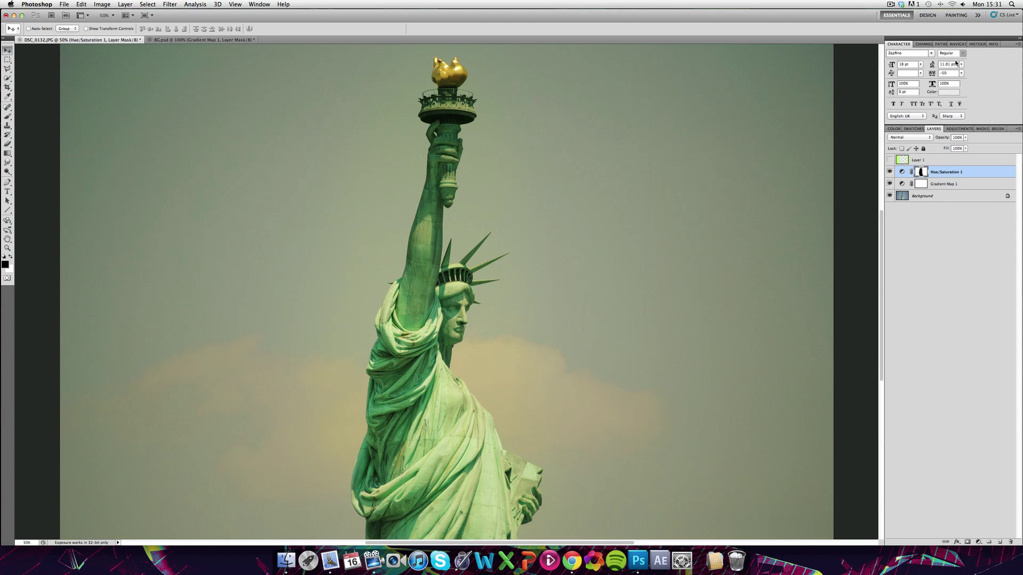
left_click(891, 5)
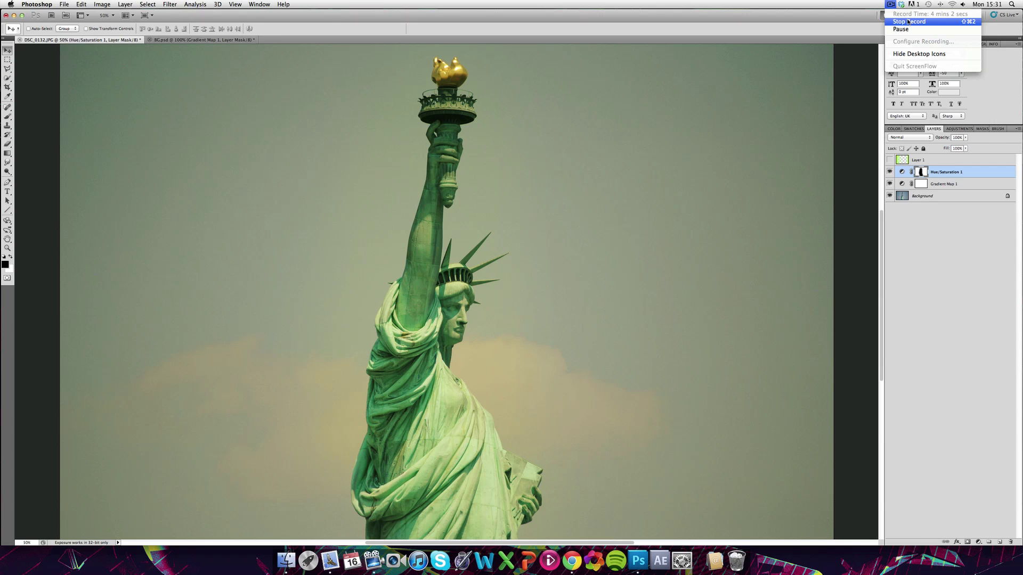